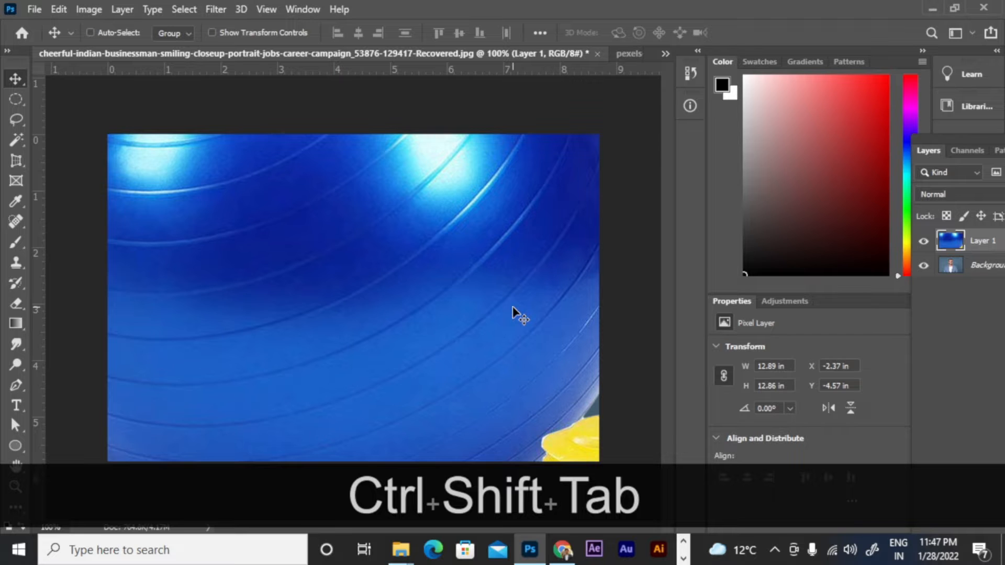
- Switch to the sparrow image document and activate the Crop Tool
key(ctrl+Tab)
key(ctrl+Tab)
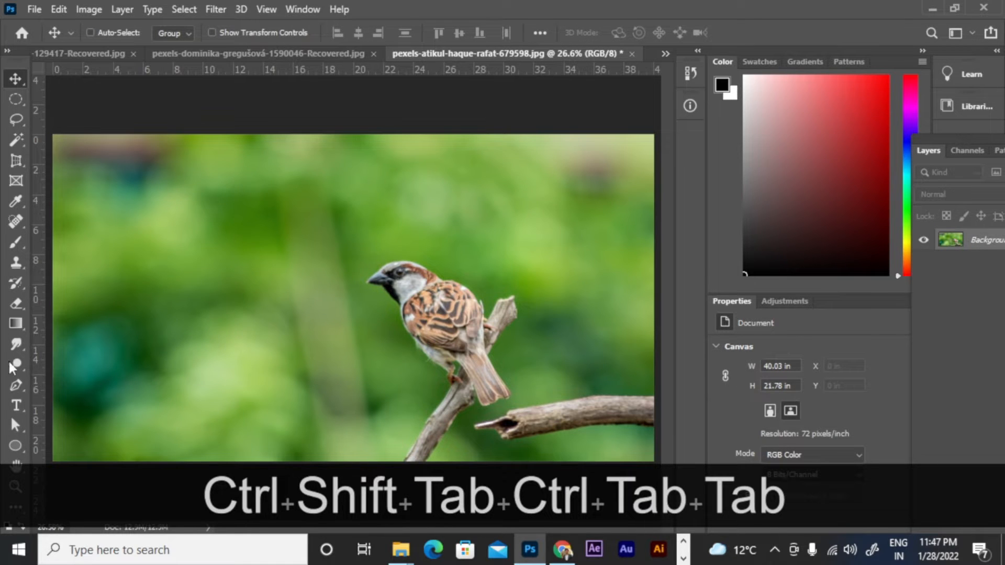
click(23, 164)
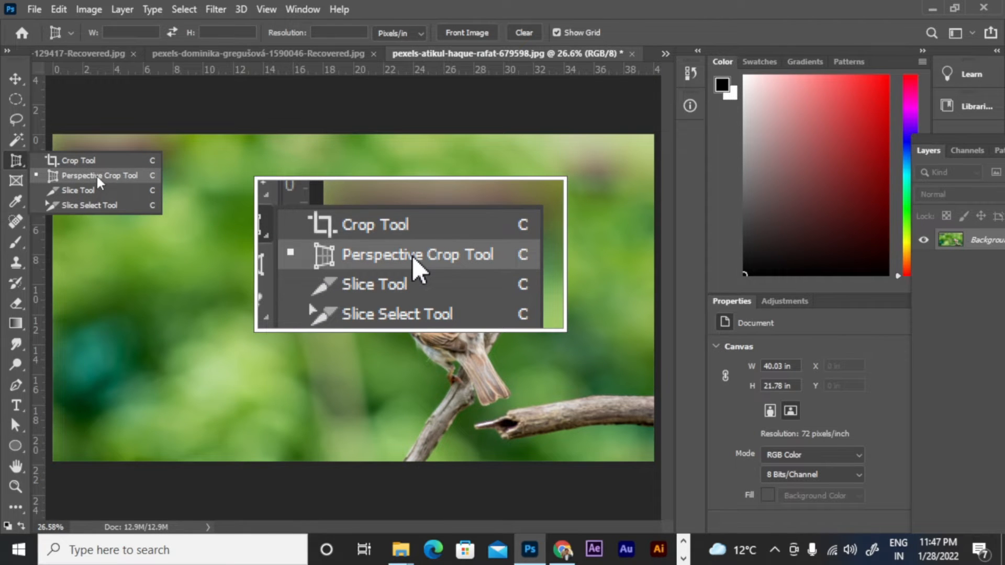
click(15, 78)
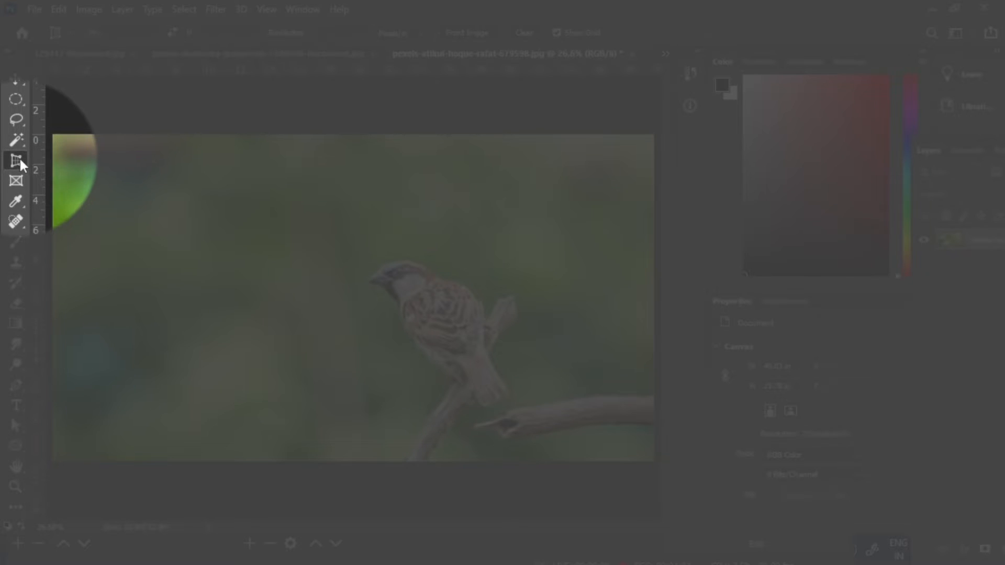
click(20, 157)
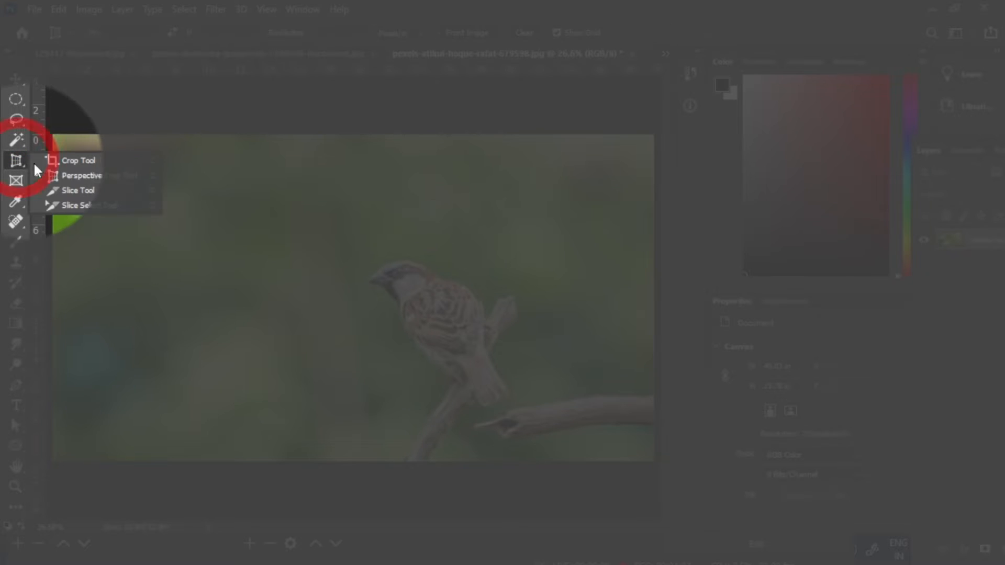
click(78, 161)
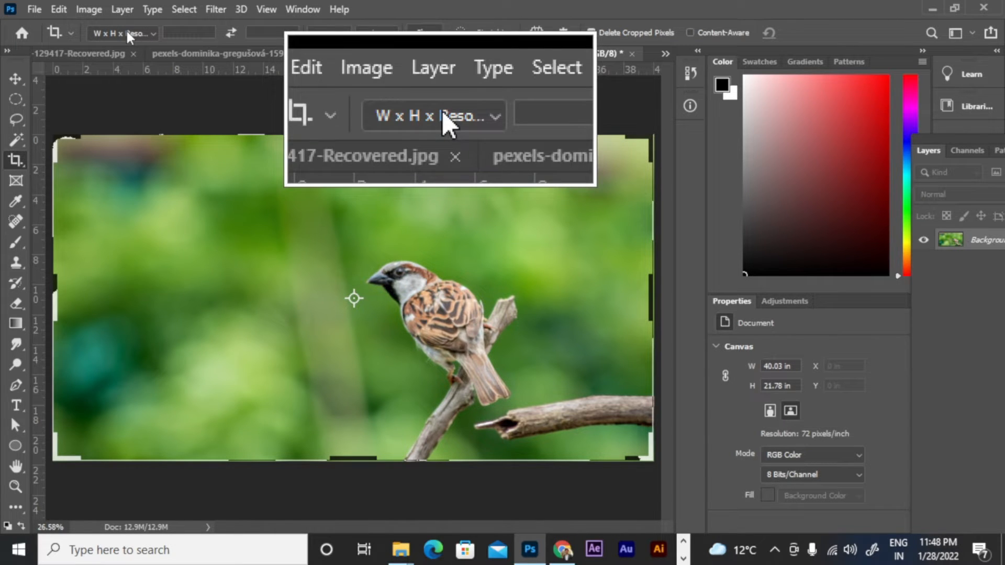
- Set the Crop Tool's size preset to Ratio, leaving its width and height values empty
click(150, 33)
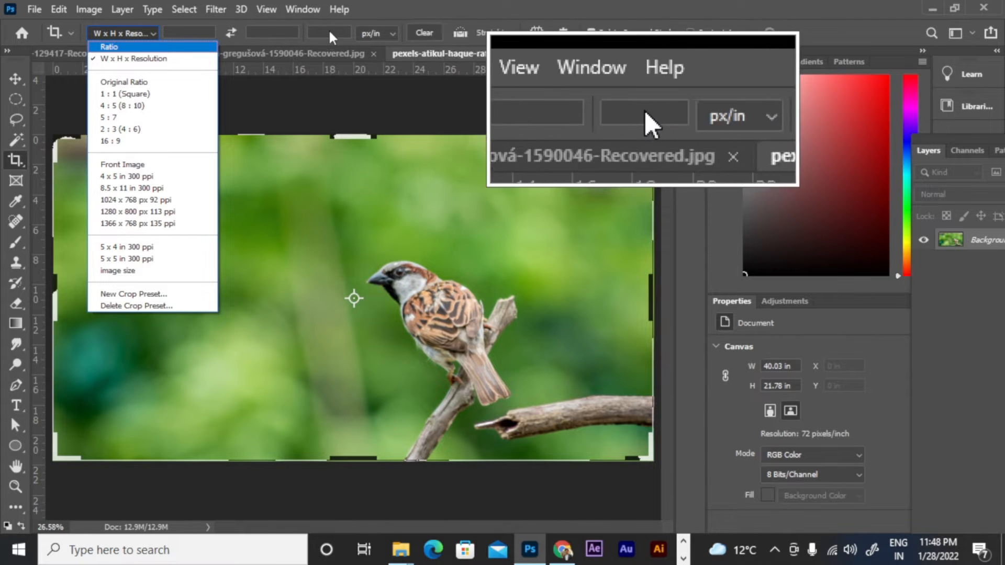
click(117, 33)
click(117, 31)
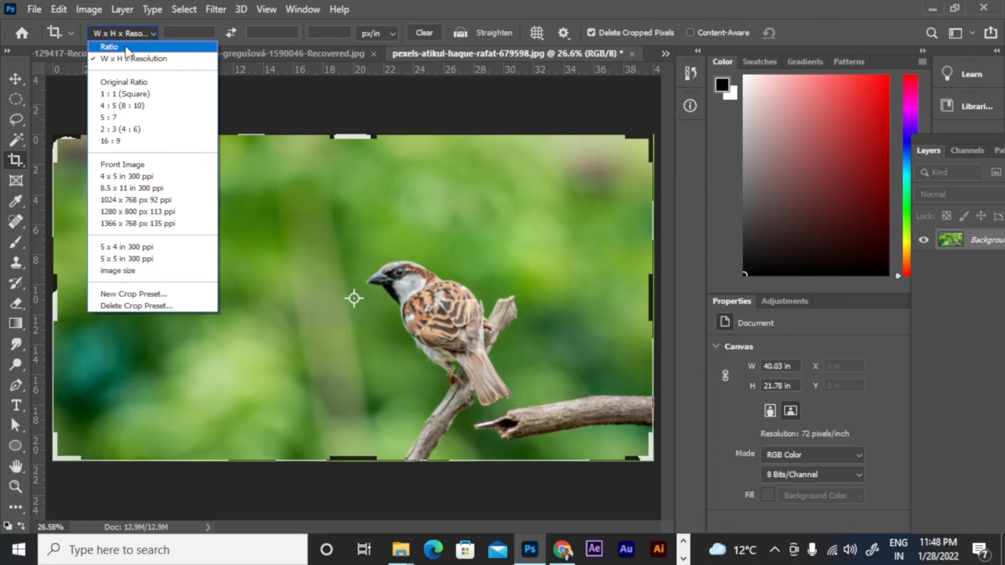
click(126, 48)
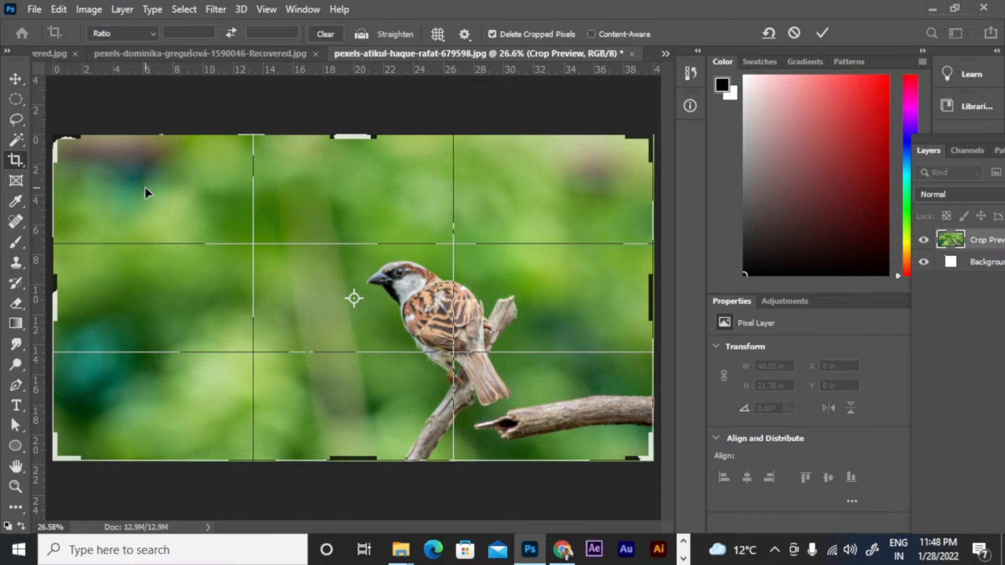
- Crop the image freehand around the sparrow to about 17.7 by 16.8 in, and undo the crop
click(16, 78)
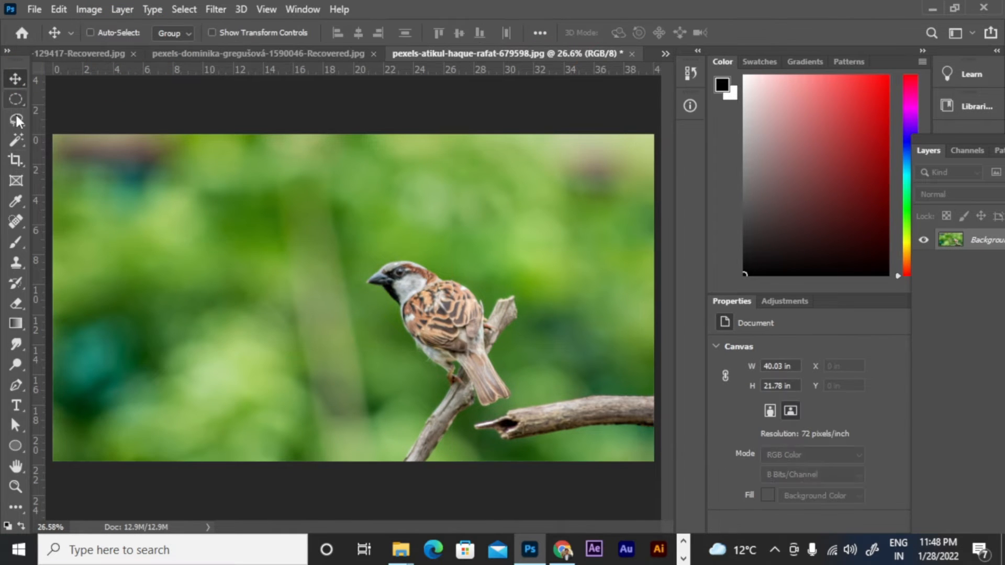
click(15, 161)
drag(299, 188, 560, 438)
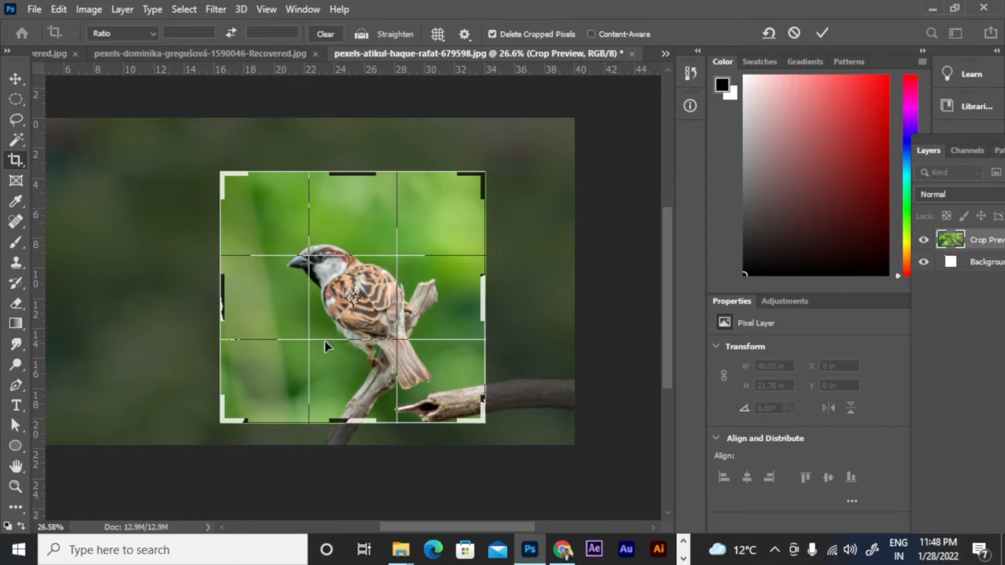
key(Return)
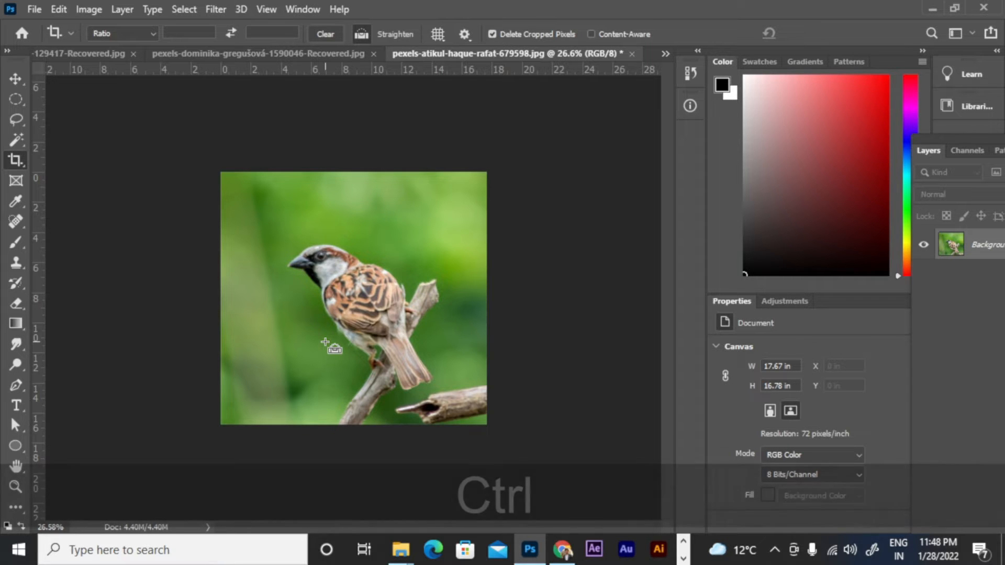
key(ctrl+z)
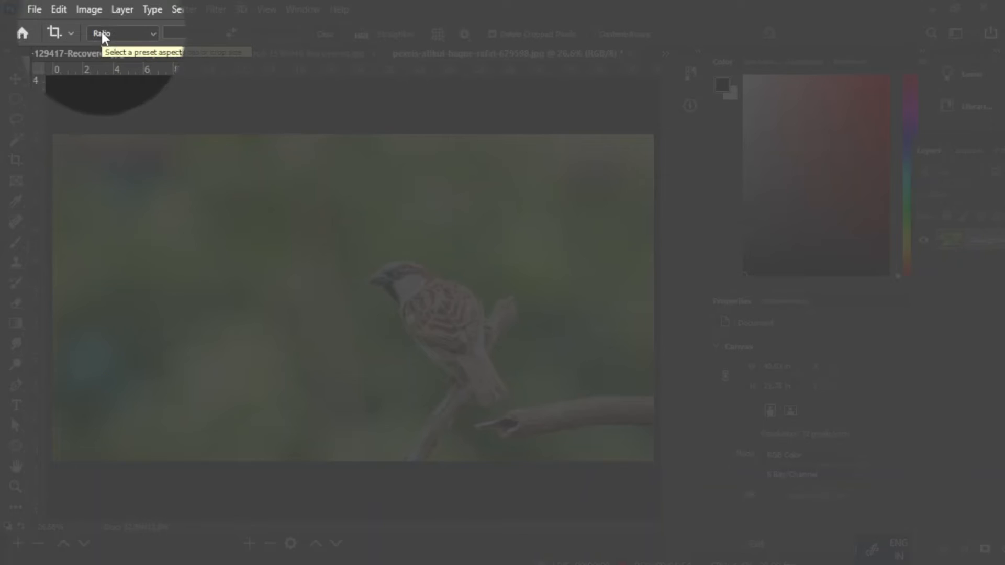
- Set the crop option to W x H x Resolution with 5 in width, 5 in height and 300 px/in
click(132, 38)
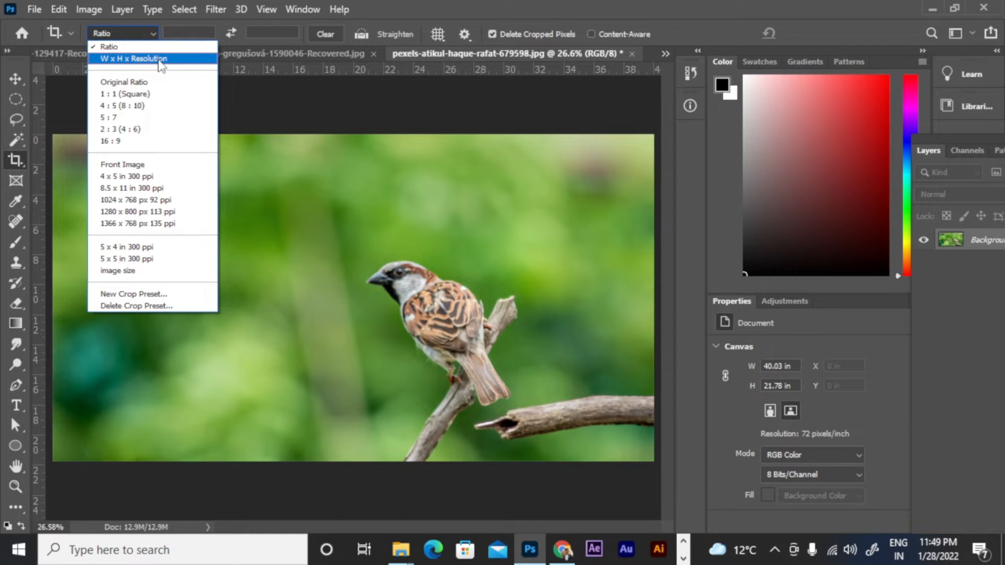
click(156, 59)
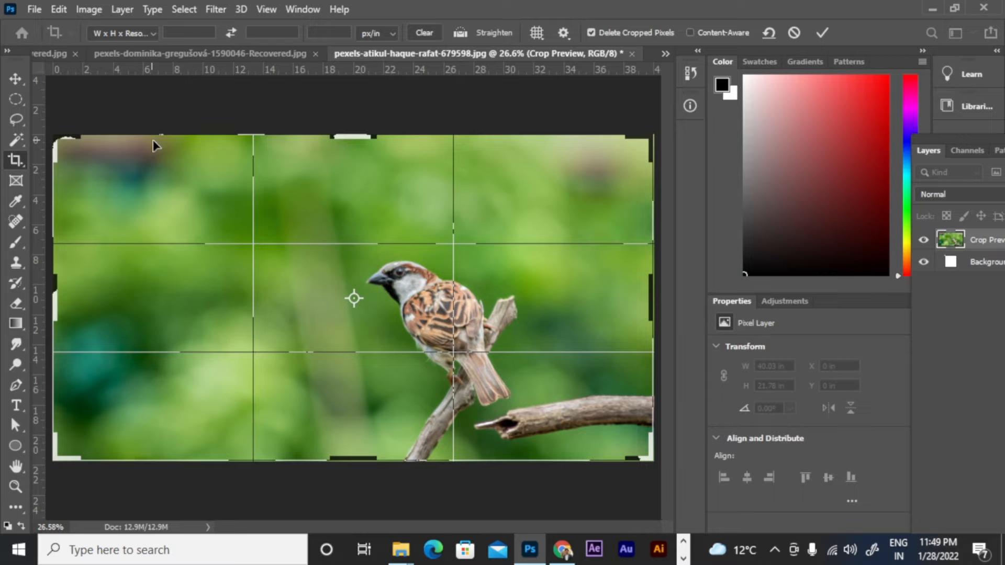
click(185, 33)
text(5in)
click(270, 34)
text(5in)
click(331, 33)
text(300)
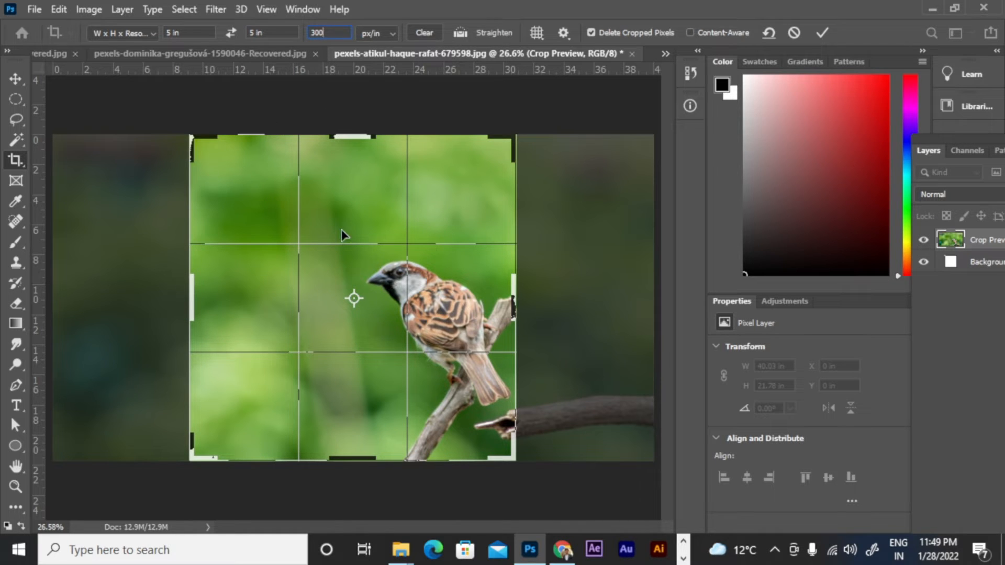
- Reposition the image so the sparrow sits within the square crop frame, apply the crop, and undo it
mouse_move(234, 208)
mouse_down()
mouse_move(266, 202)
mouse_move(162, 197)
mouse_up()
key(Return)
double_click(335, 347)
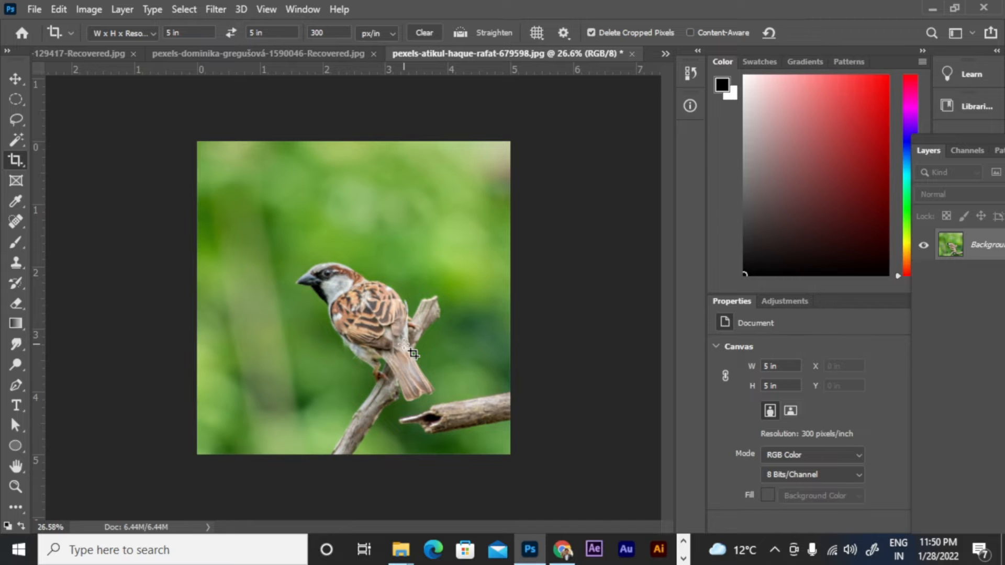
key(ctrl+z)
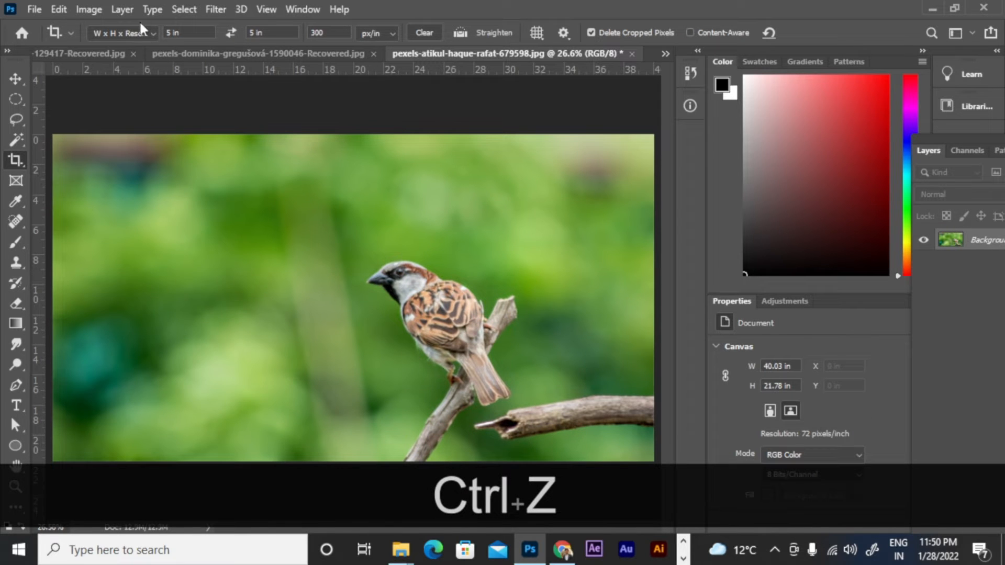
- Clear the crop values and set a crop size of 5 in by 6 in at 300 px/in
click(134, 33)
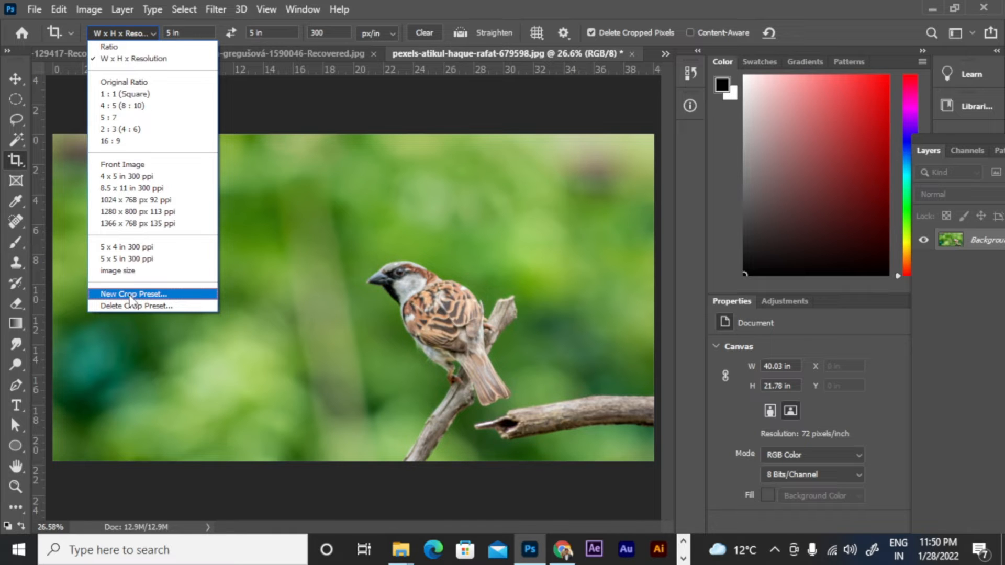
click(388, 15)
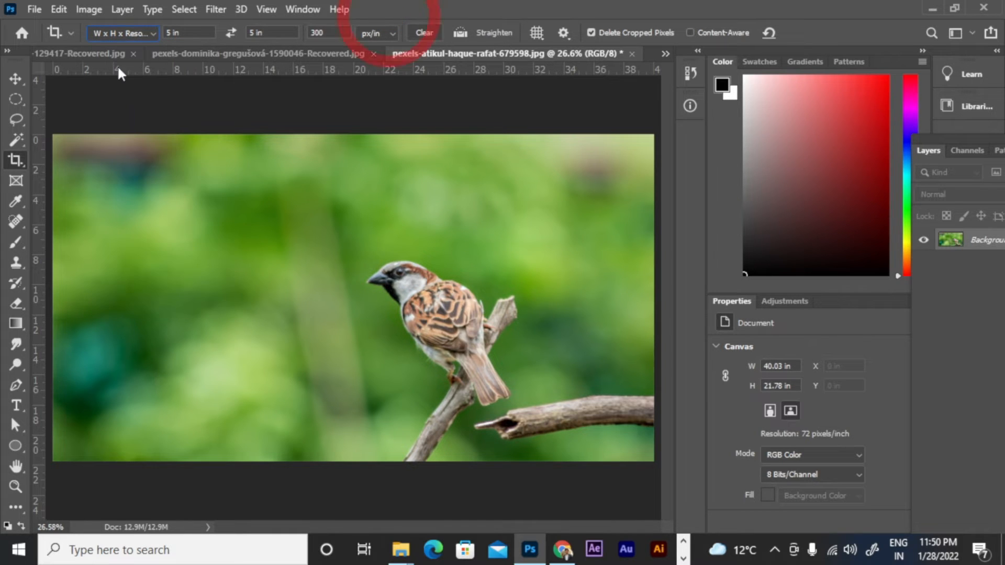
click(420, 32)
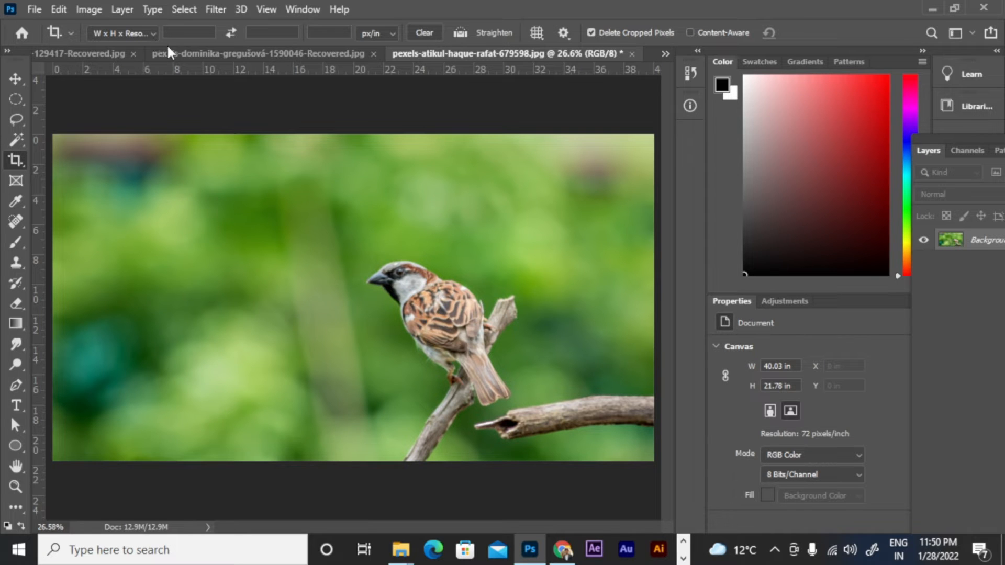
click(180, 33)
text(5)
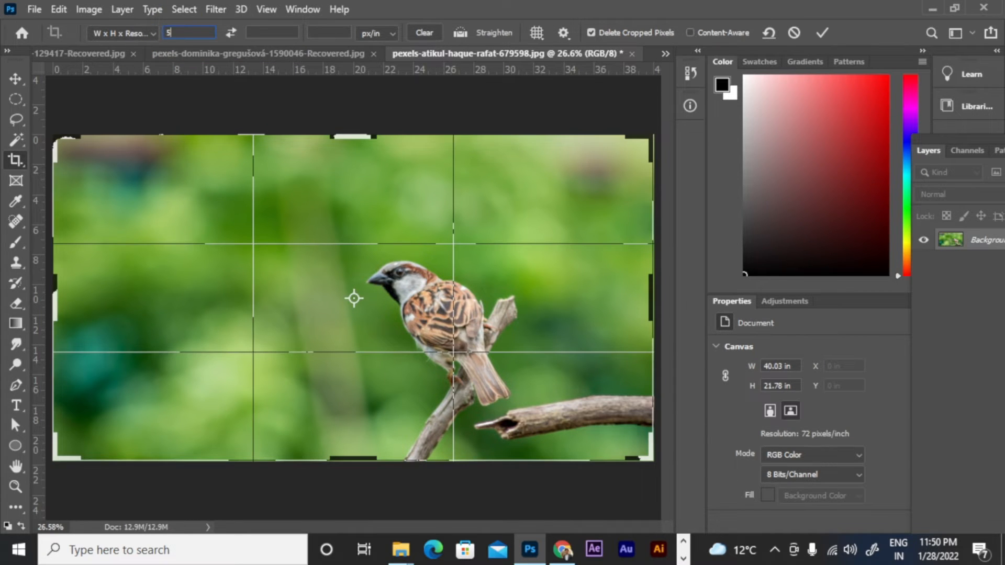
text( in)
click(268, 32)
text(6in)
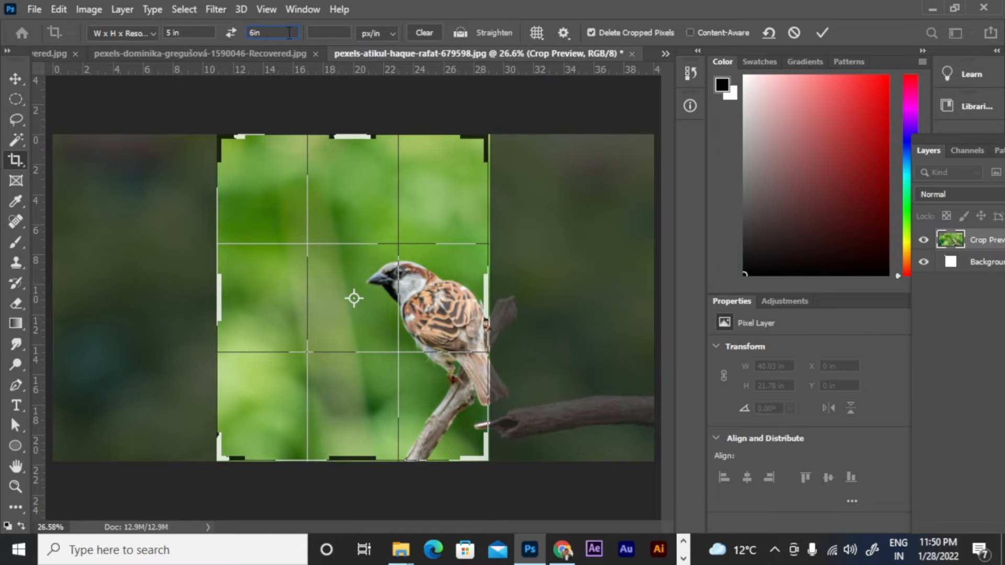
click(325, 30)
text(300)
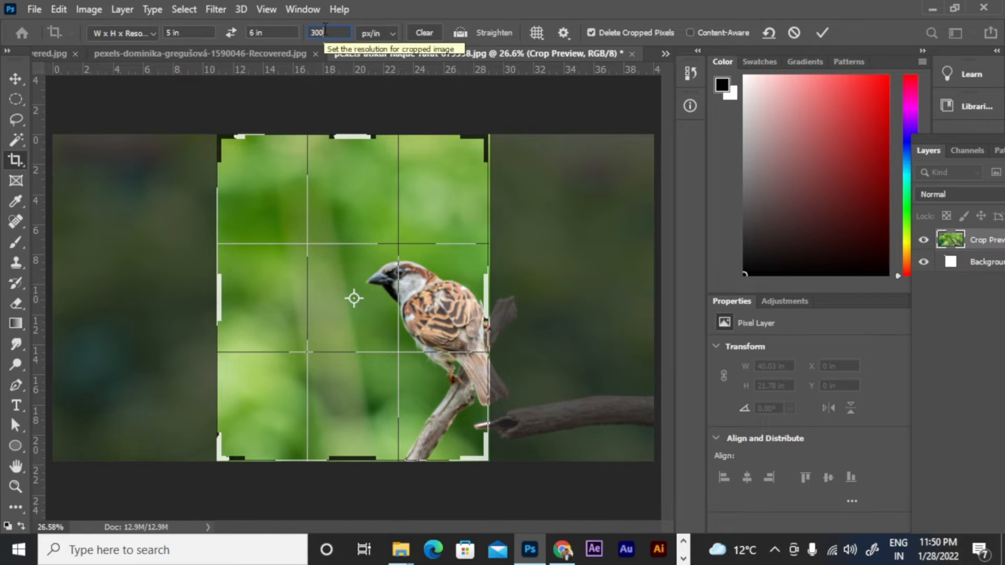
- Save the current crop settings as a new crop preset named "5 x 6 in 300 ppi"
click(112, 31)
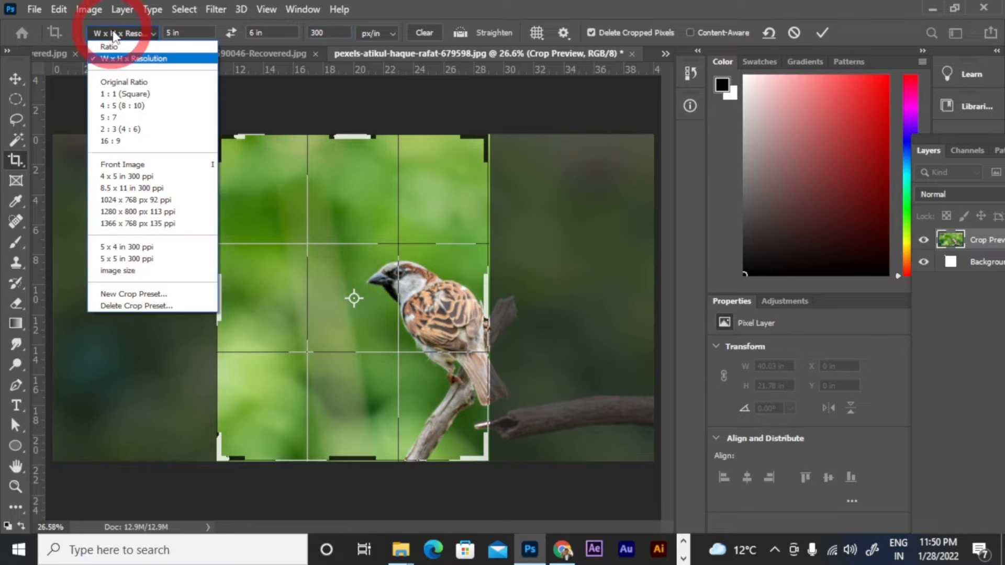
click(122, 294)
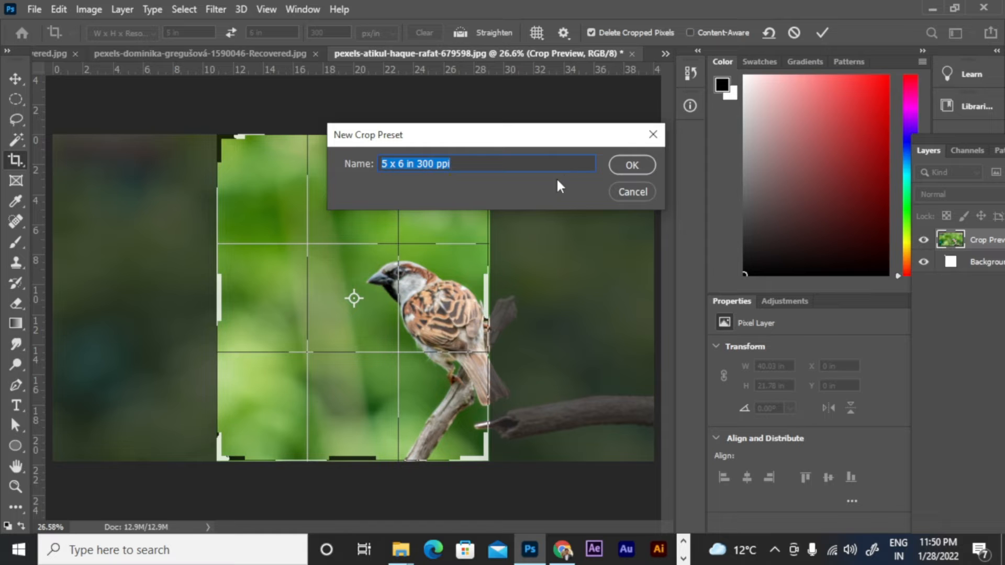
click(629, 166)
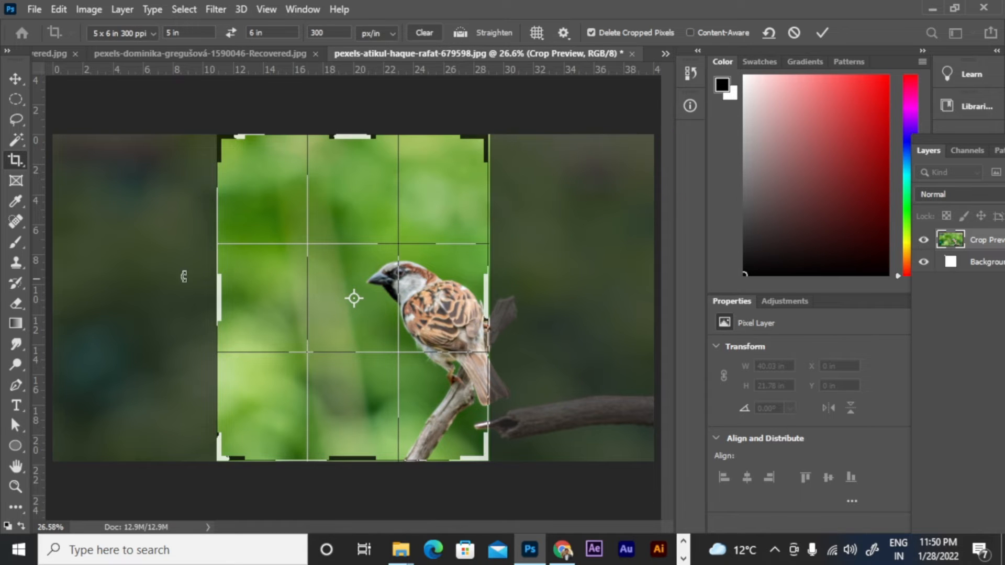
- Center the sparrow in the 5 x 6 in crop frame, apply the crop, and undo it
drag(404, 202, 334, 202)
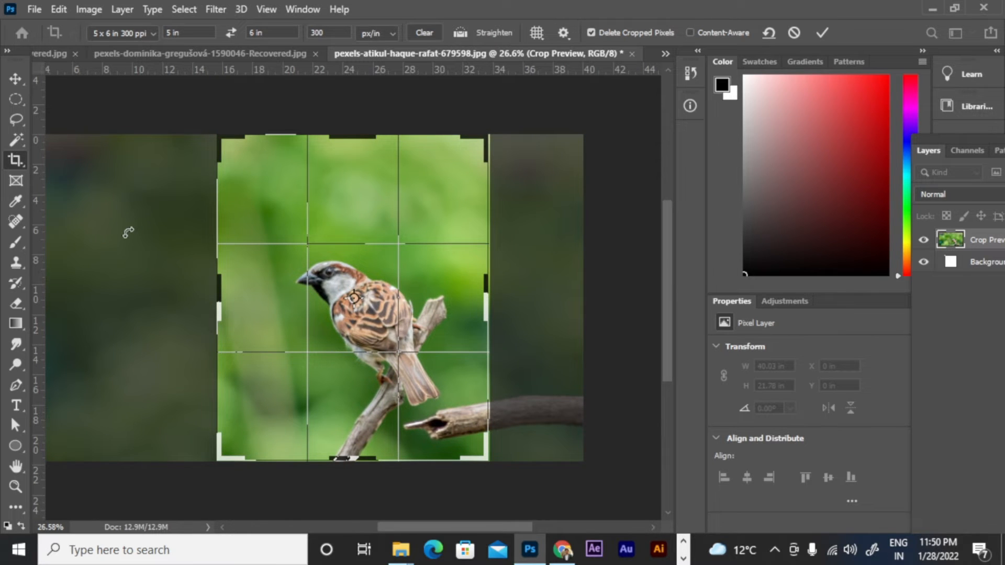
key(Return)
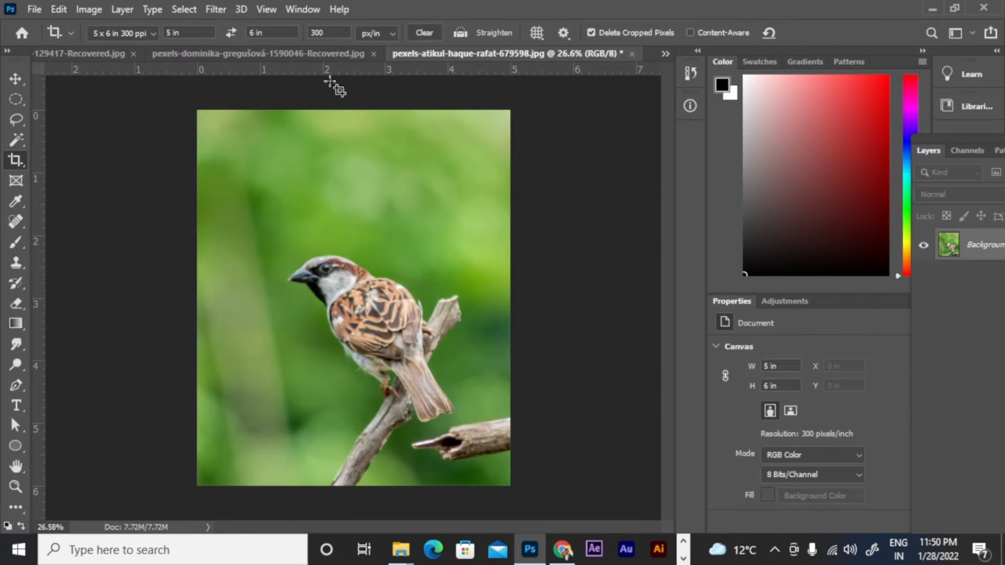
key(ctrl+z)
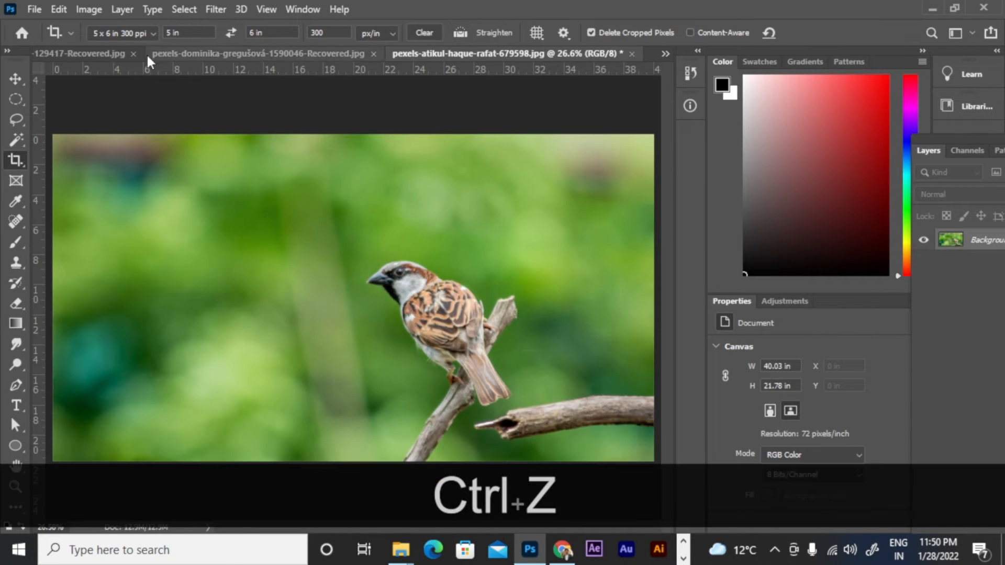
- Clear the crop width, height and resolution values
click(102, 33)
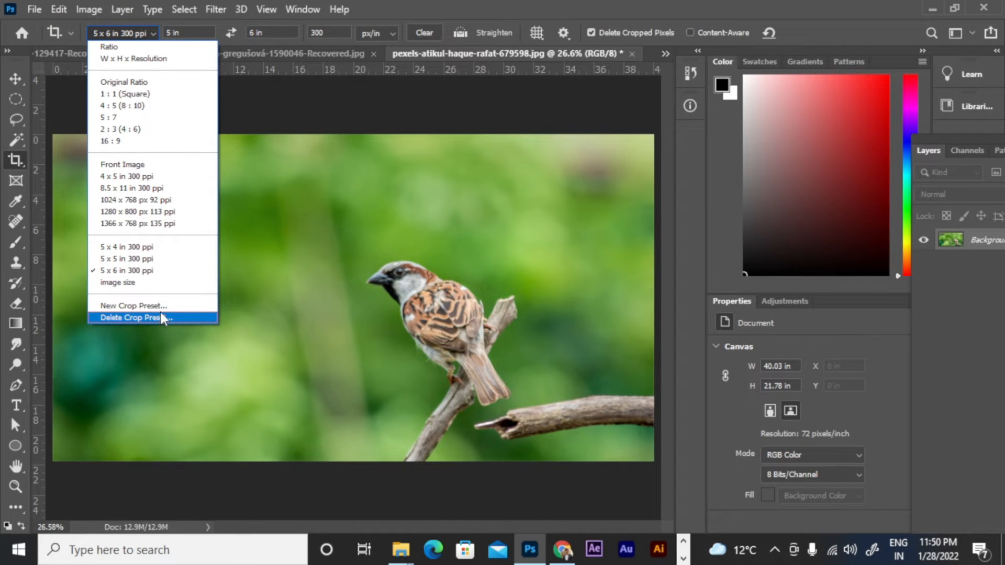
click(417, 30)
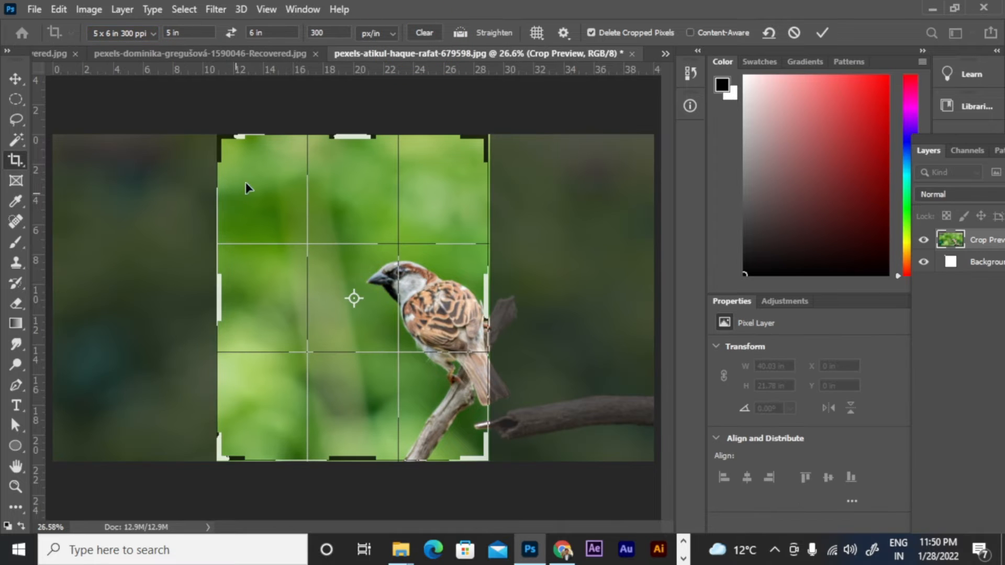
click(428, 31)
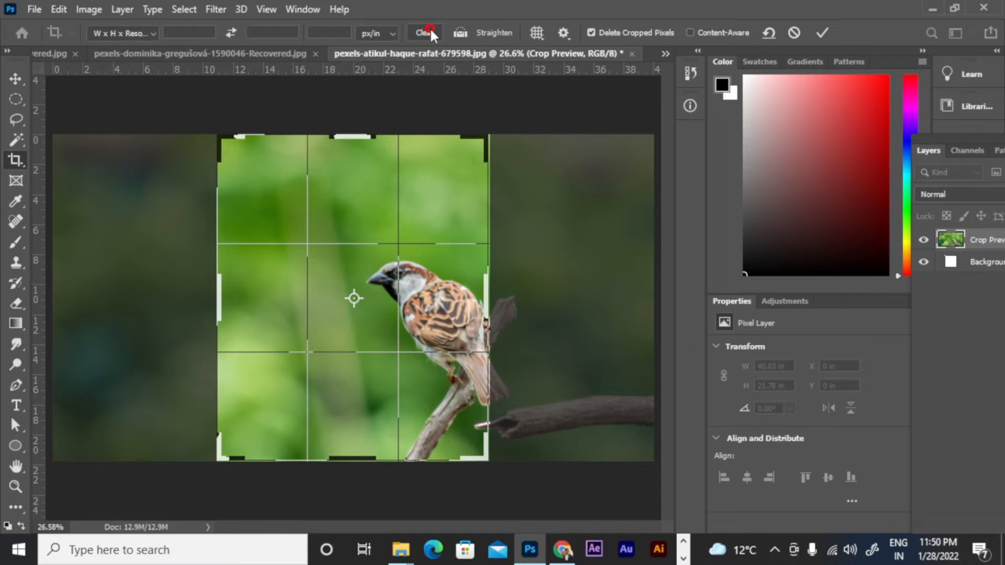
- Leave the Crop Tool with the crop applied, undo that crop, and reactivate the Crop Tool
click(15, 79)
key(ctrl+x)
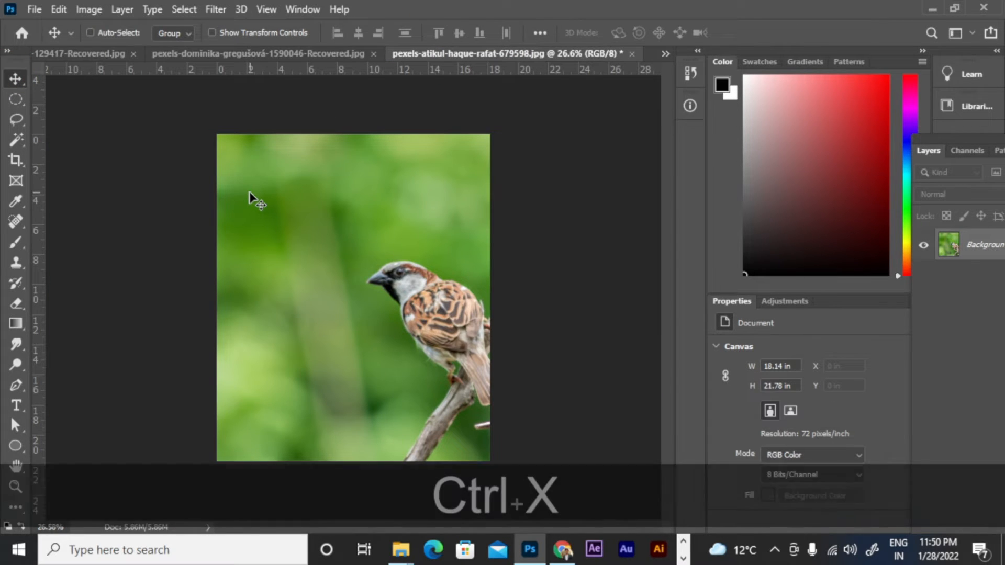
key(ctrl+z)
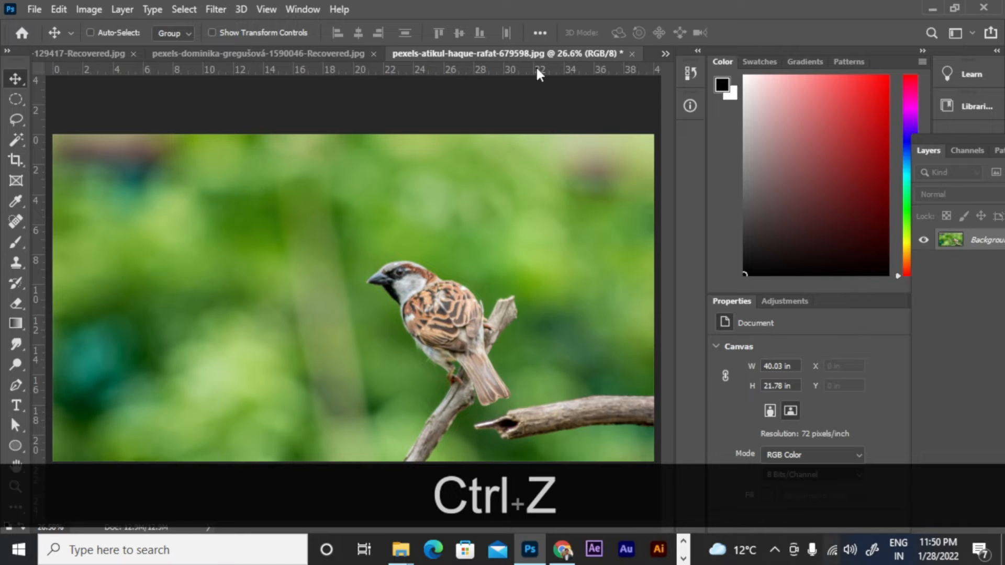
click(15, 160)
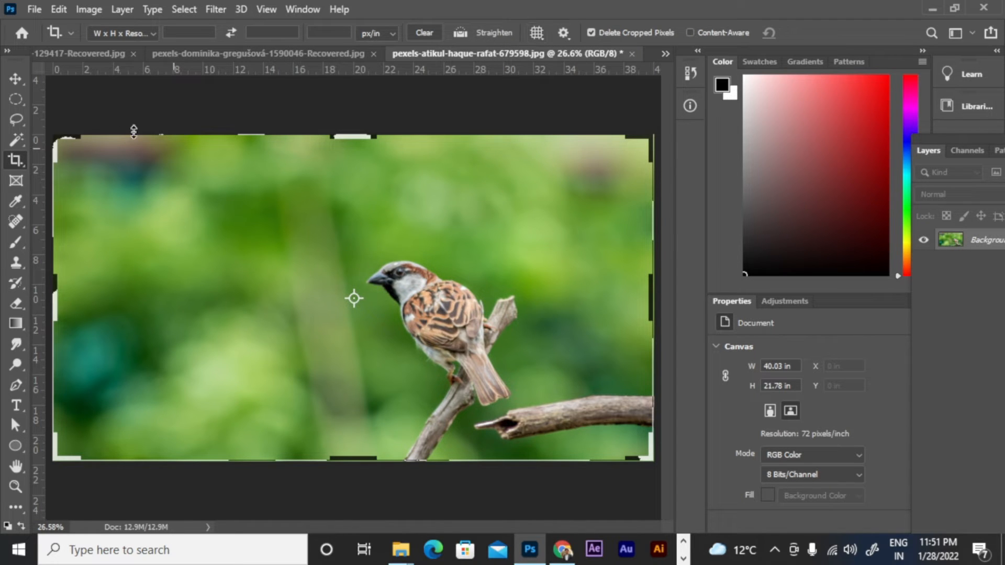
- Frame the sparrow with a freehand crop and change the crop overlay to Grid
drag(293, 171, 552, 450)
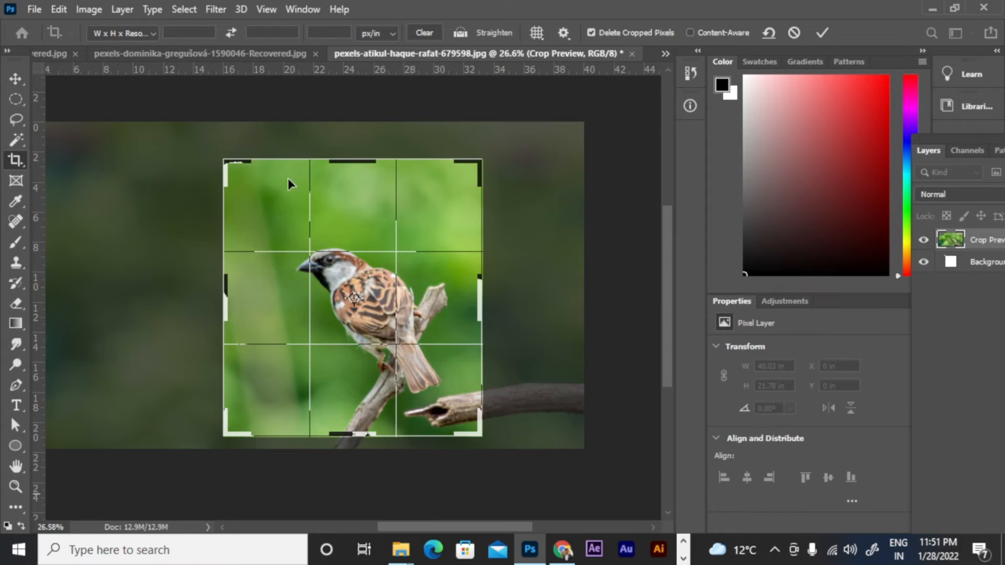
click(539, 34)
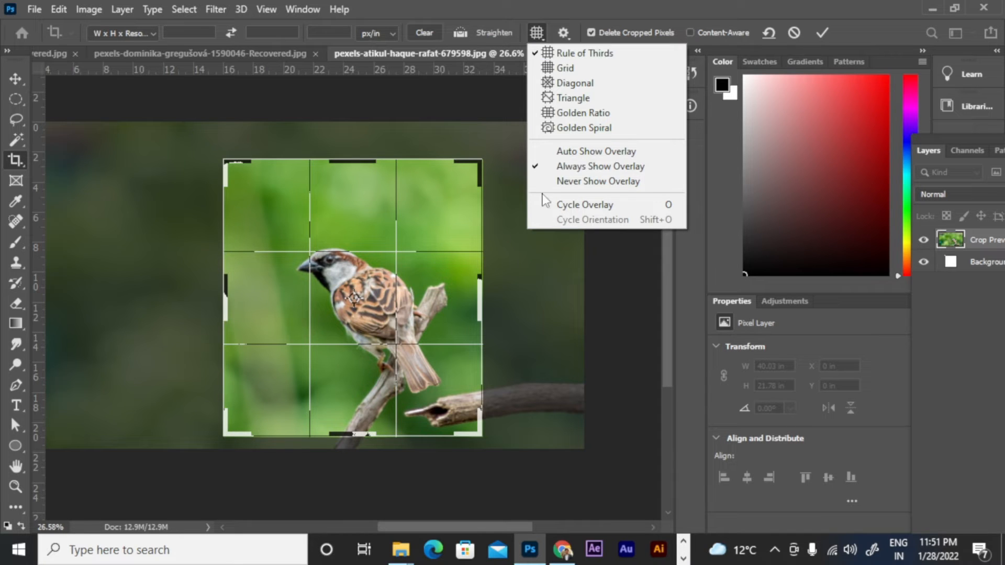
click(595, 68)
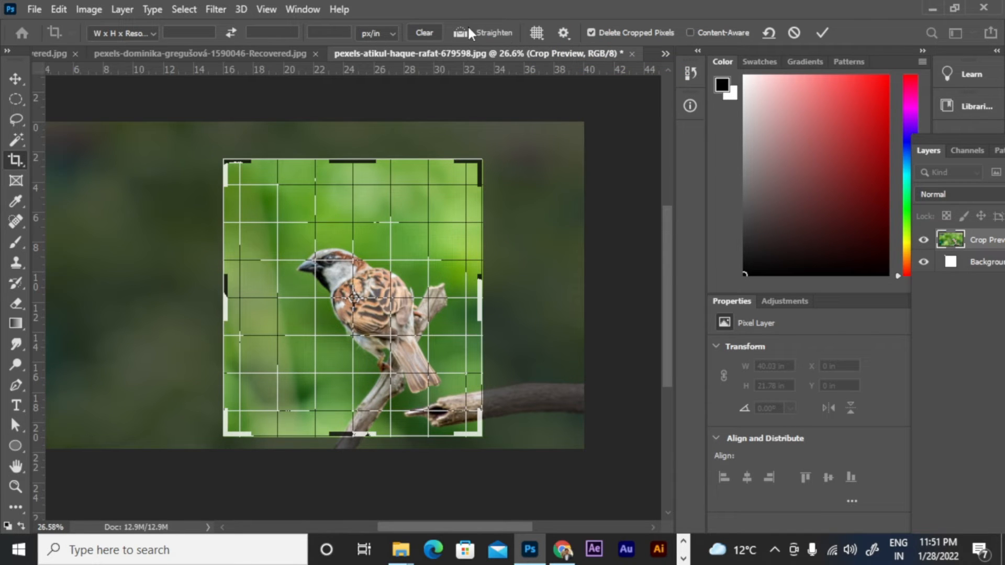
- Return the crop overlay to Rule of Thirds, leave the Crop Tool, and undo the crop
click(539, 34)
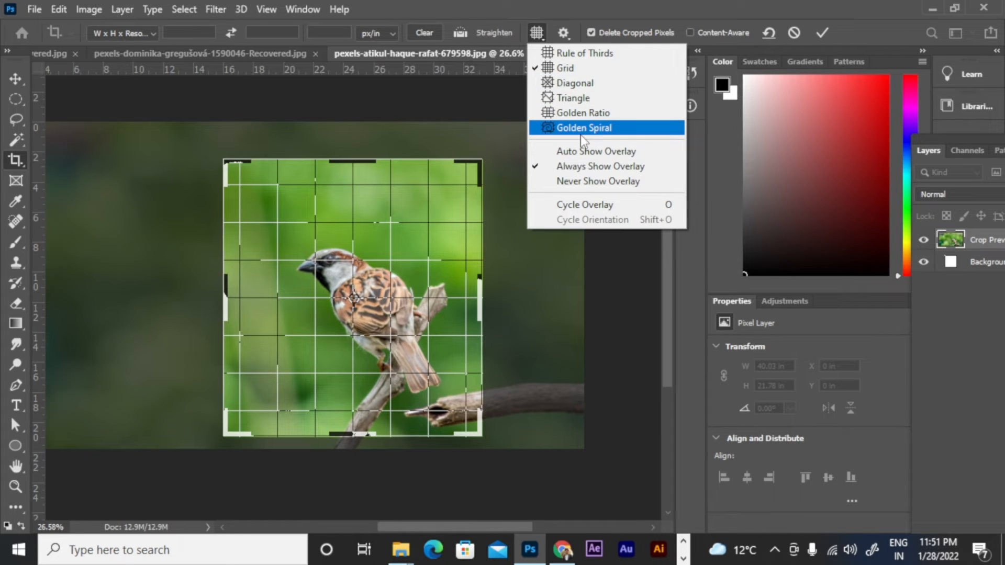
click(562, 55)
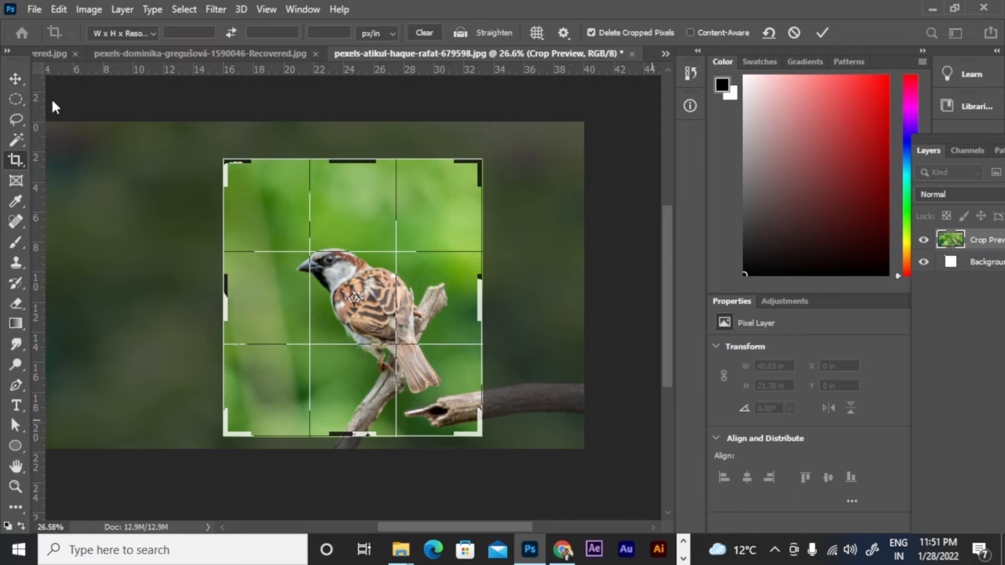
click(15, 79)
key(ctrl+z)
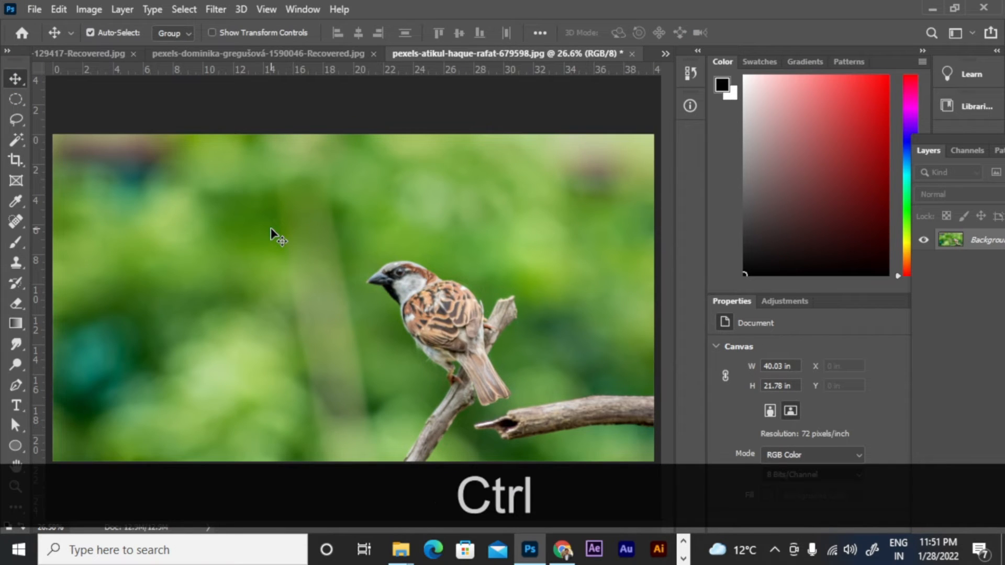
- Crop the photo to about 14.8 × 14.9 in around the sparrow with Delete Cropped Pixels enabled, and undo the crop
key(ctrl+KP_Subtract)
click(15, 159)
drag(337, 224, 548, 433)
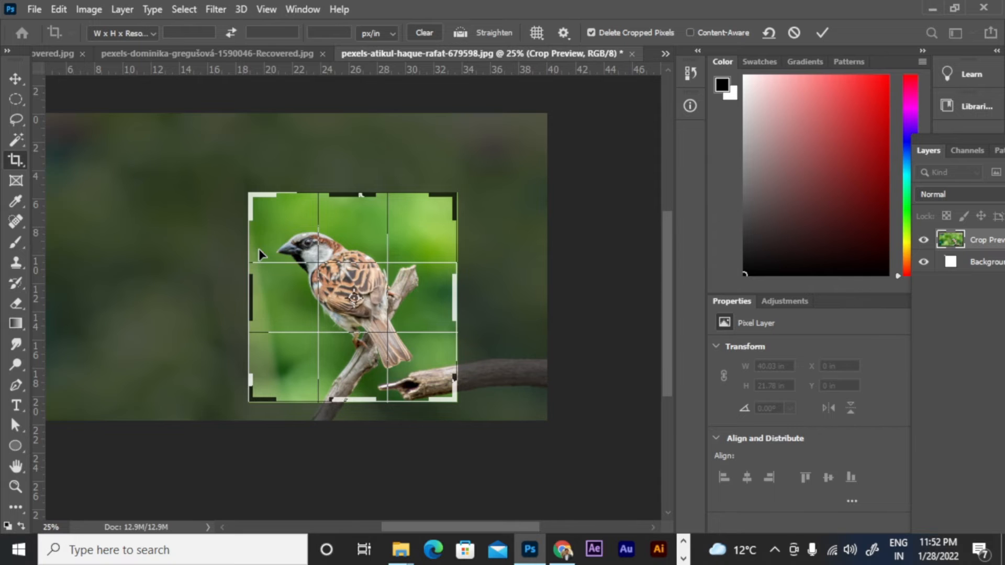
key(Return)
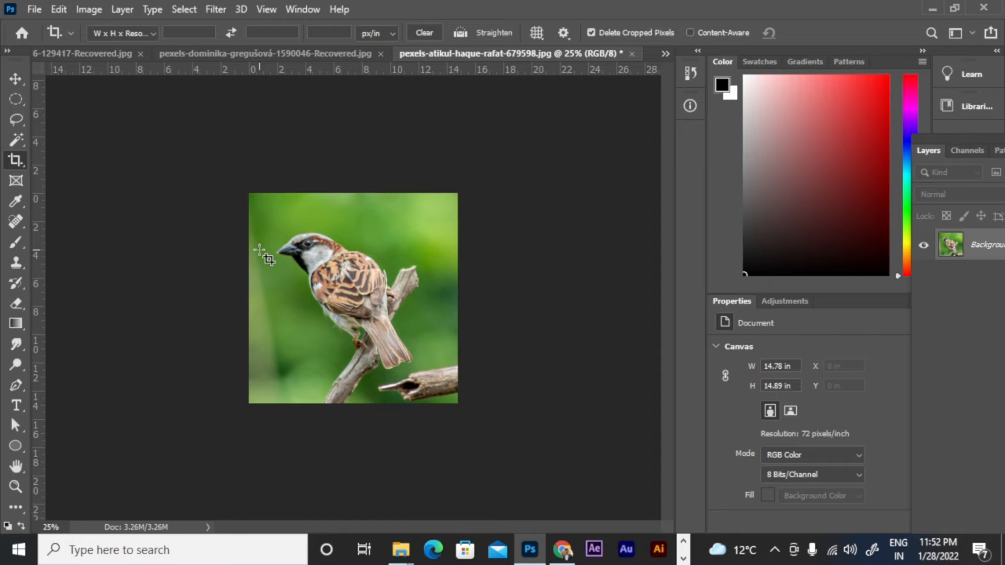
key(ctrl+z)
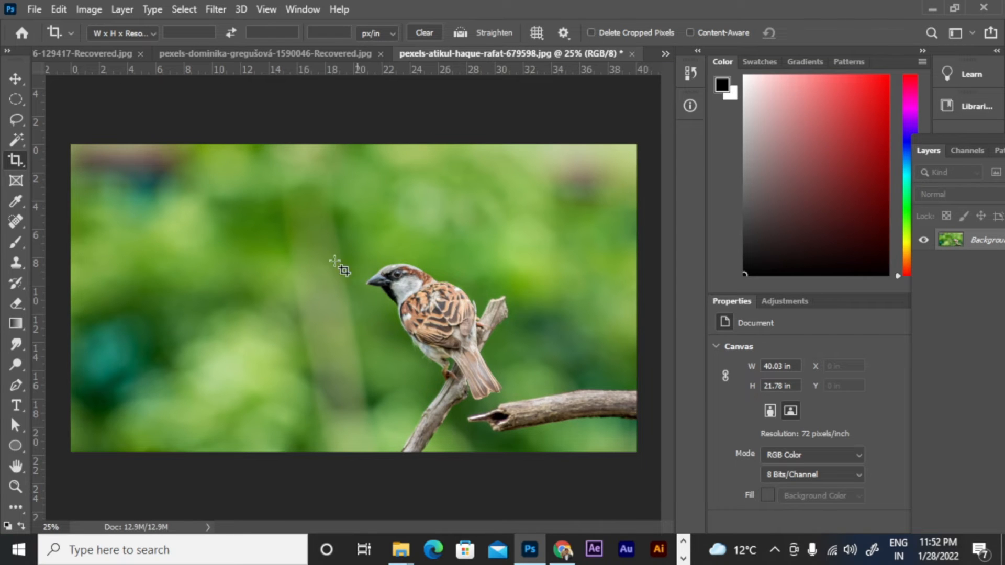
- Crop closely around the sparrow with Delete Cropped Pixels turned off, and bring the whole Layers panel into view
drag(331, 219, 557, 460)
drag(951, 141, 723, 175)
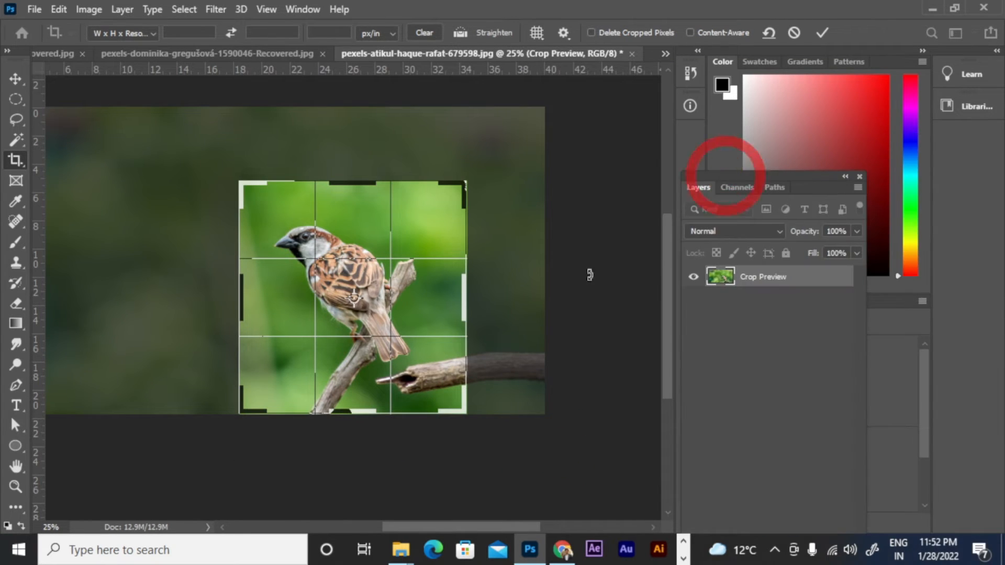
key(Return)
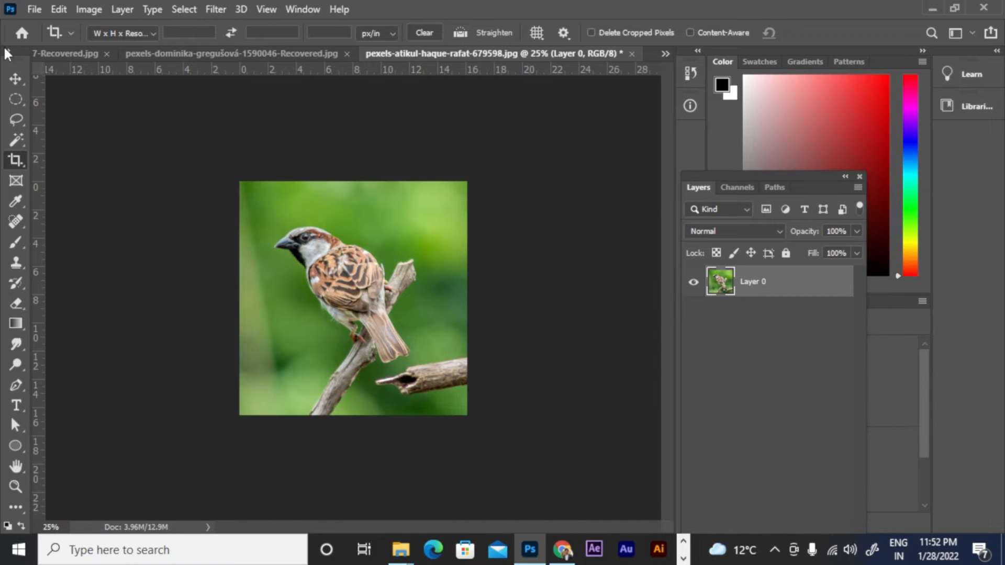
- Shift the sparrow layer around inside the cropped canvas with the Move tool to reveal the hidden image areas
key(v)
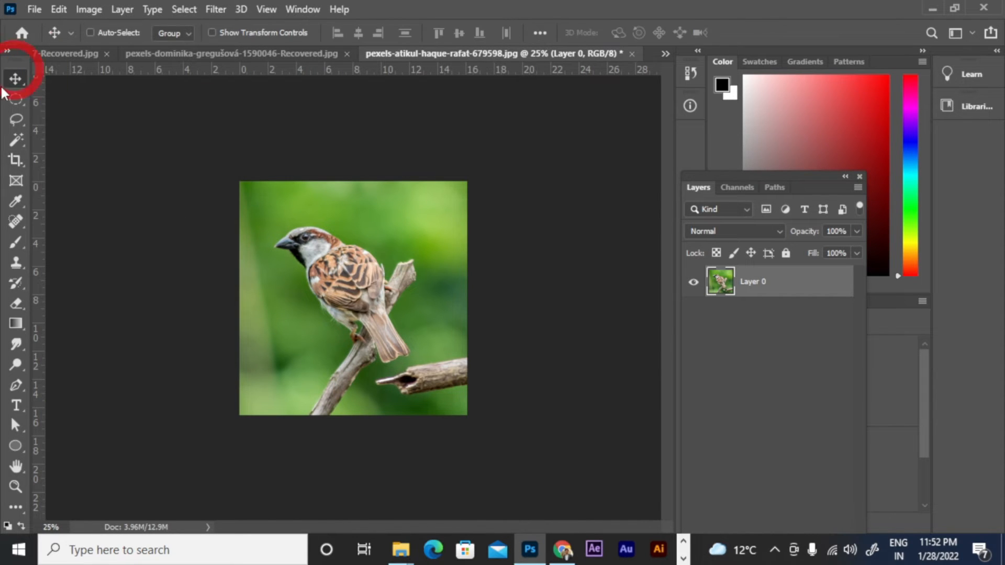
drag(297, 212, 126, 234)
drag(411, 219, 466, 249)
drag(355, 255, 321, 328)
drag(306, 255, 384, 348)
drag(351, 295, 331, 155)
- Step back and forth through the layer moves, and undo everything to the uncropped sparrow photo
key(ctrl+z)
key(ctrl+z)
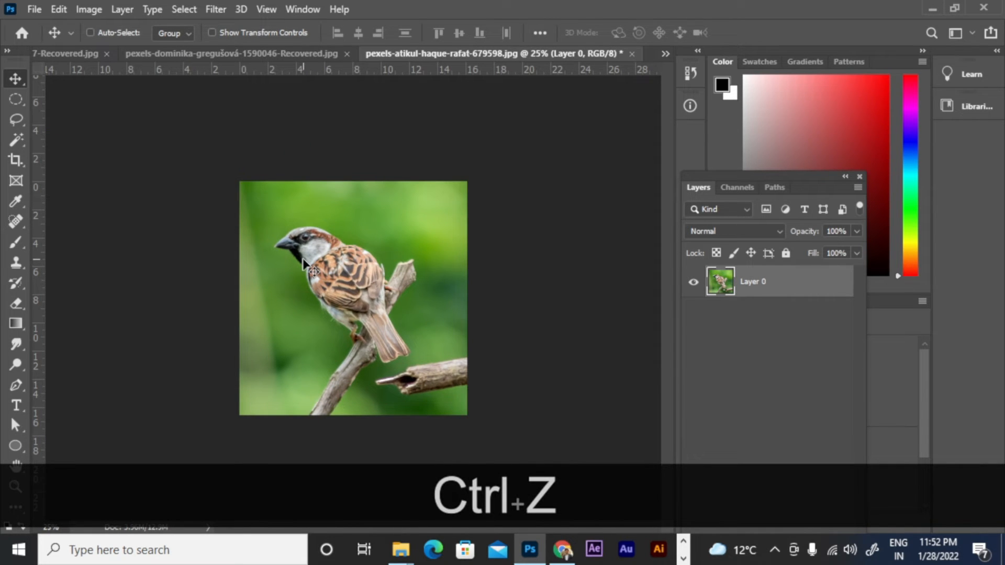
mouse_move(303, 260)
mouse_down()
mouse_move(348, 259)
mouse_move(310, 274)
mouse_up()
key(ctrl+shift+z)
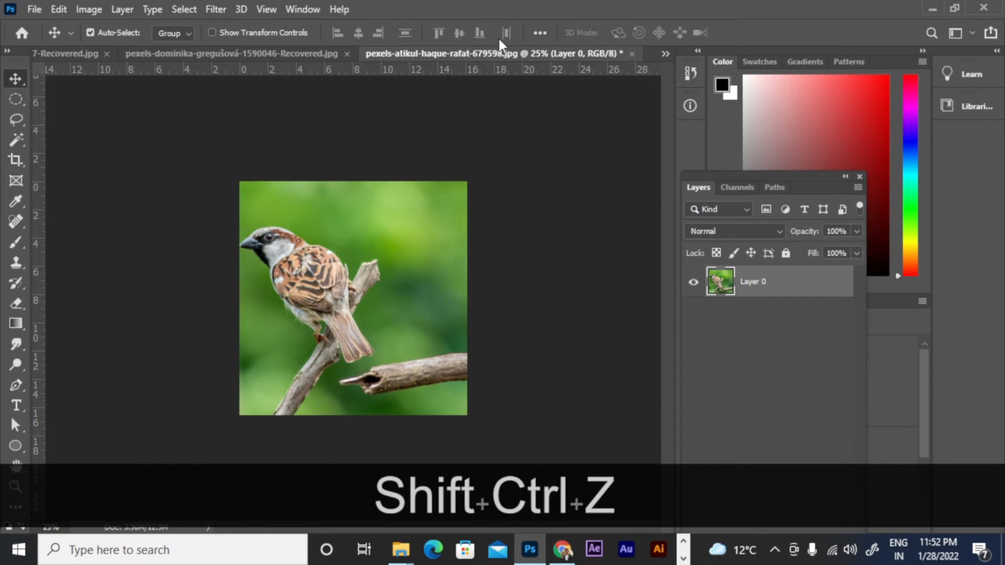
key(ctrl+z)
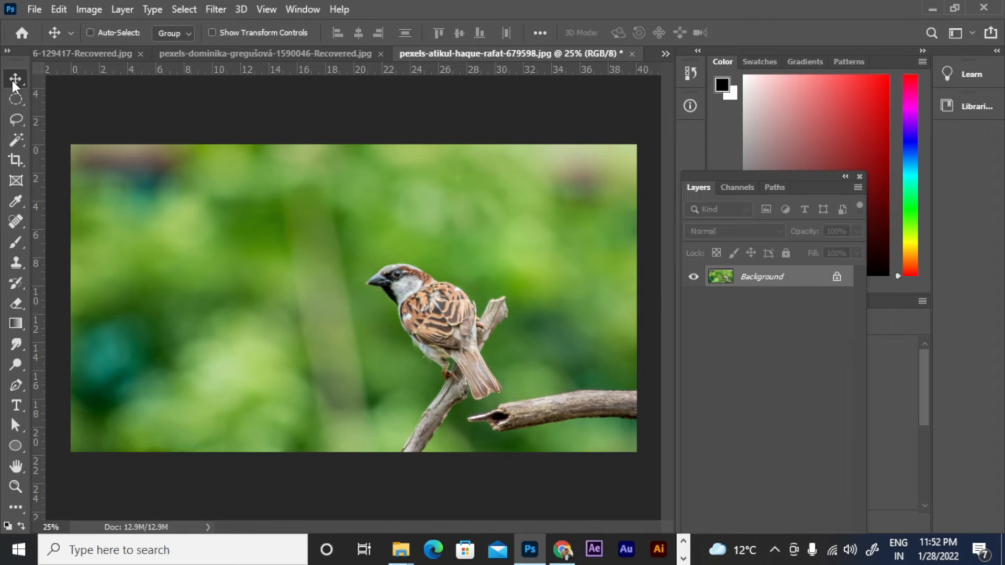
- Enable Content-Aware for the Crop Tool and frame the sparrow with a freehand crop
click(17, 163)
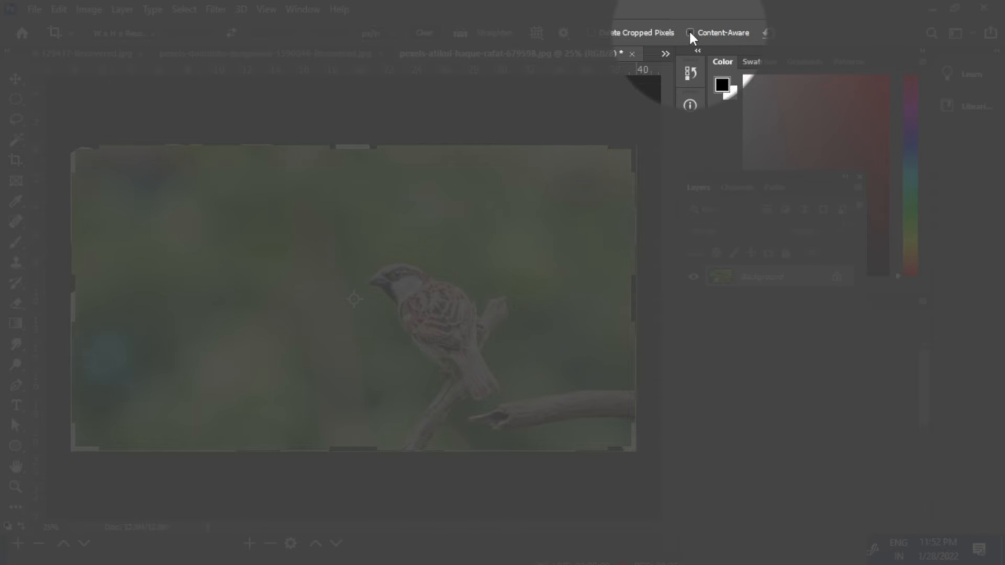
click(690, 32)
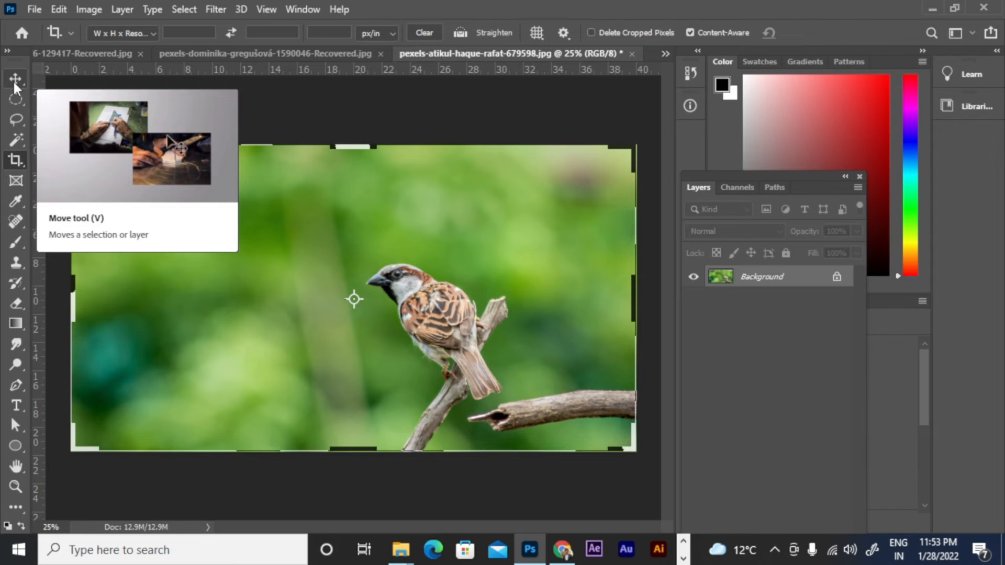
drag(301, 232, 560, 513)
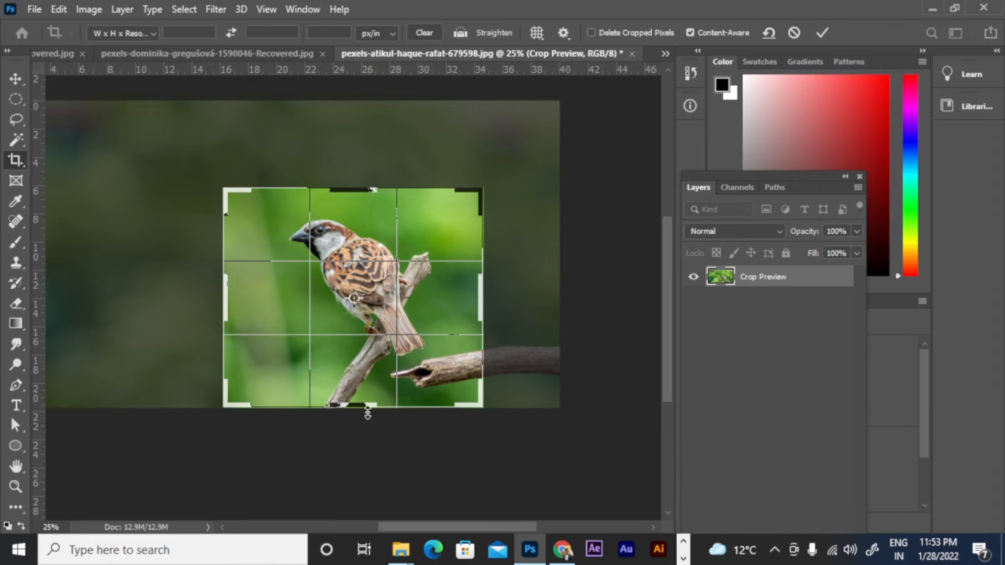
- Extend the crop frame slightly below the photo's lower edge, apply the content-aware crop, and undo it
drag(354, 409, 356, 440)
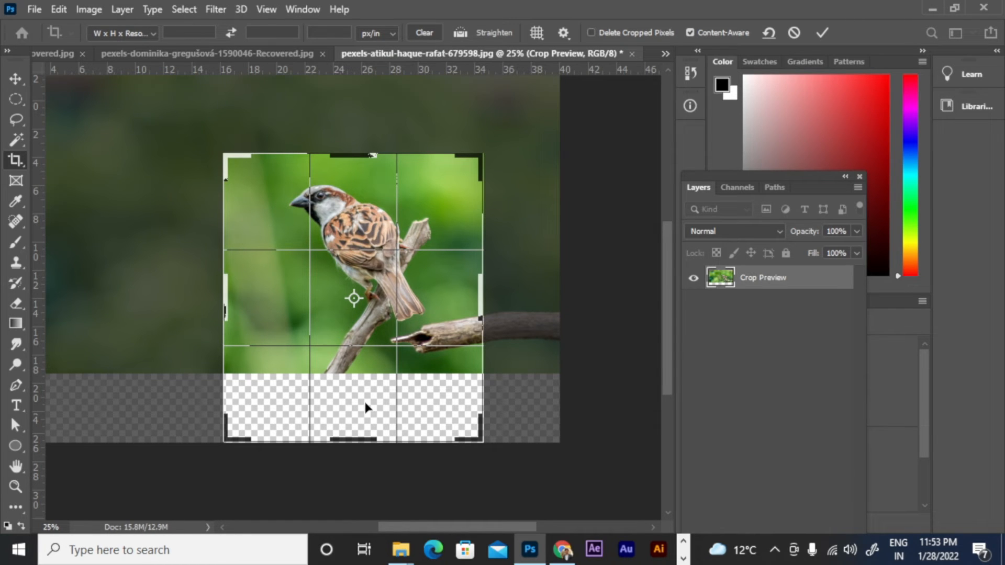
key(Return)
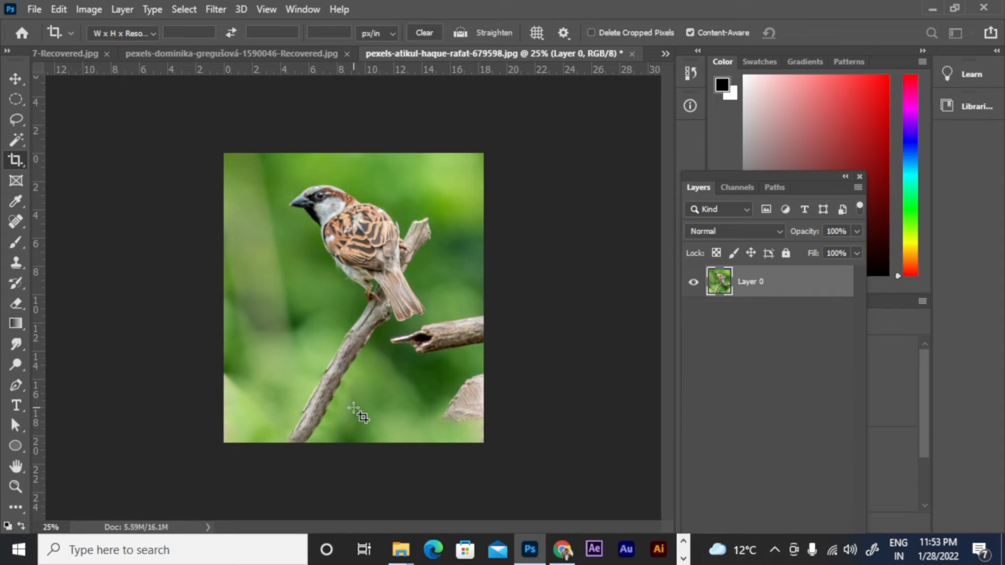
key(ctrl+z)
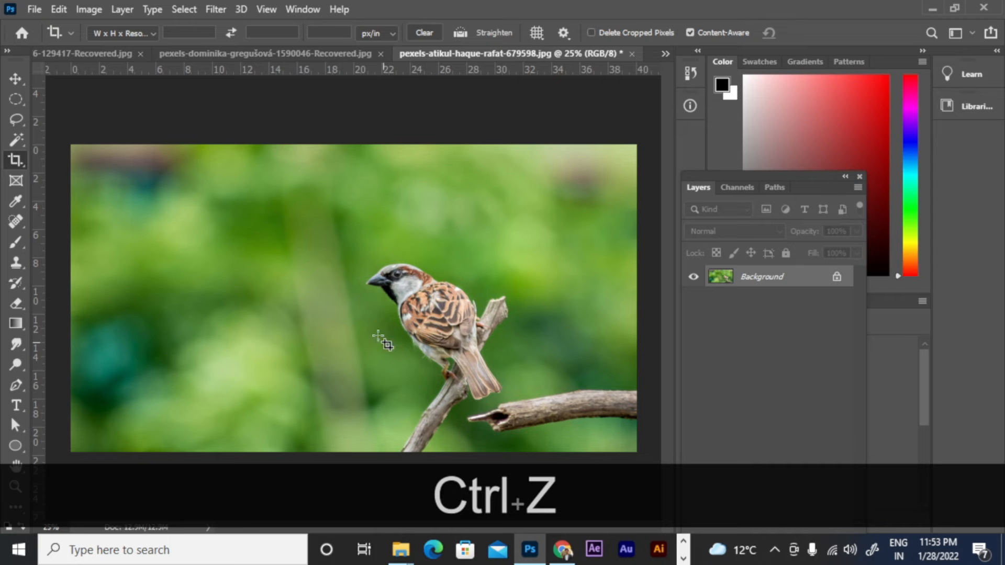
- Apply a content-aware crop around the sparrow extending far below the photo's lower edge, undo it, and leave the Crop Tool
drag(318, 250, 571, 539)
drag(357, 402, 364, 511)
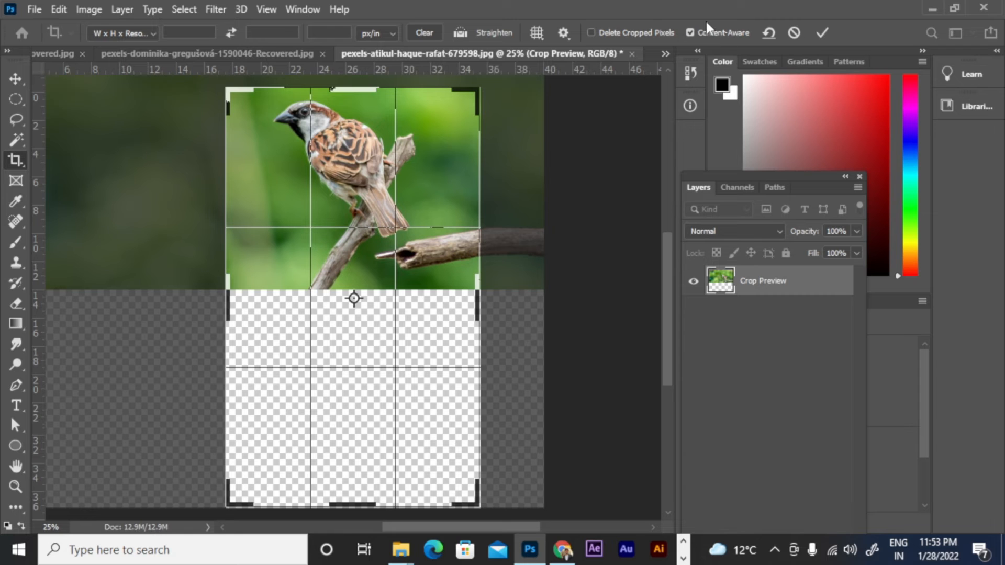
click(819, 34)
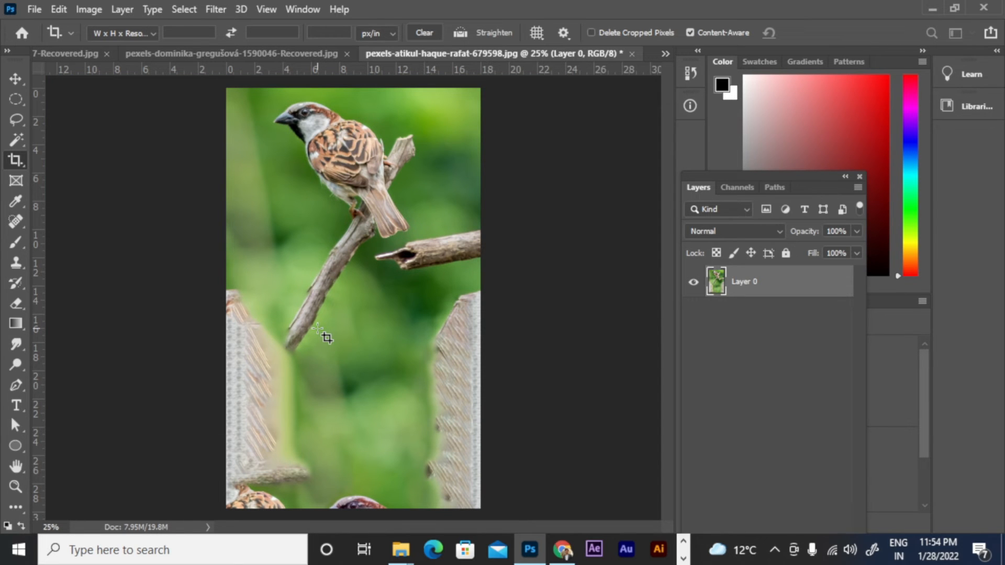
key(ctrl+z)
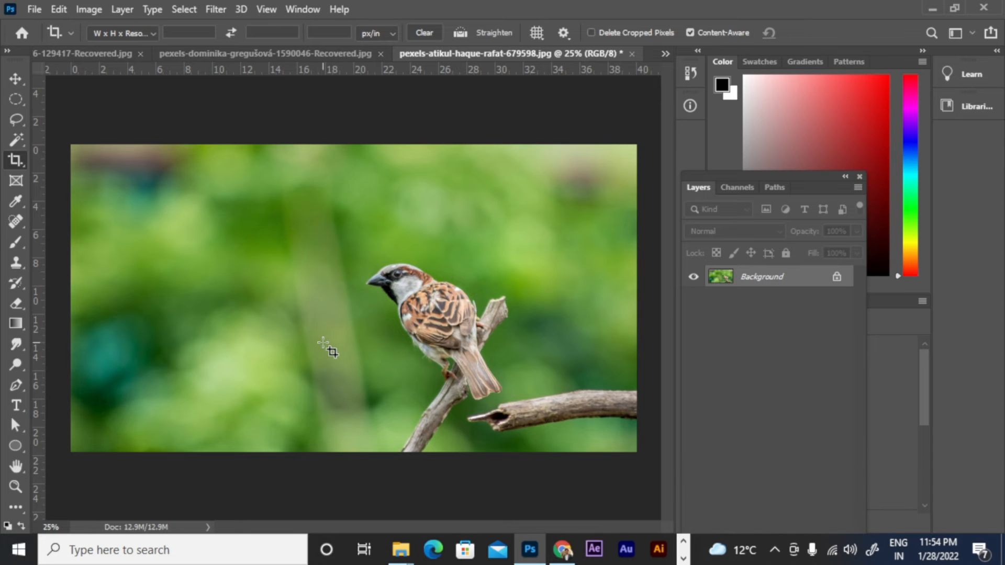
click(14, 77)
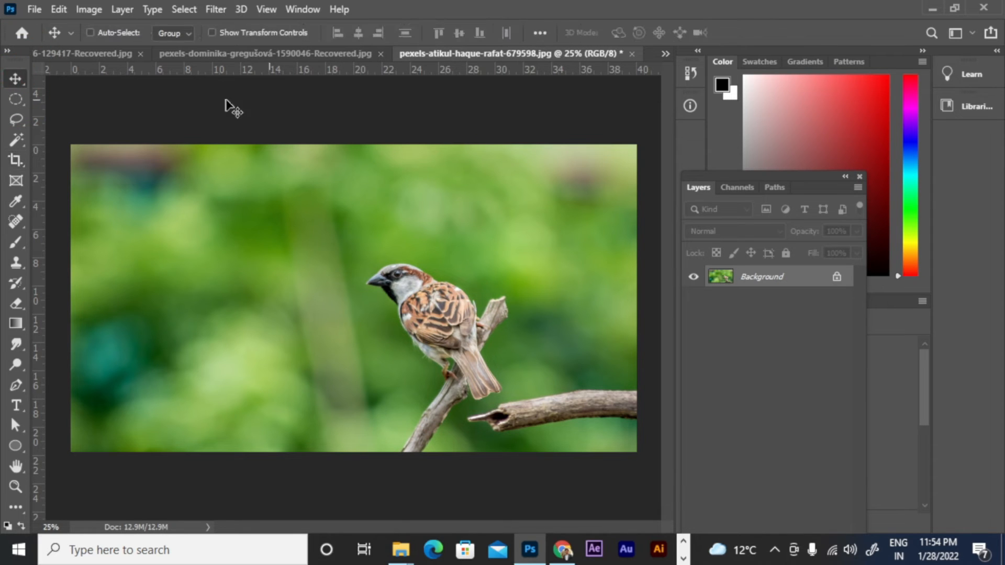
- Switch to the businessman portrait document and set the crop size to 35 mm × 45 mm at 300 px/in
click(76, 54)
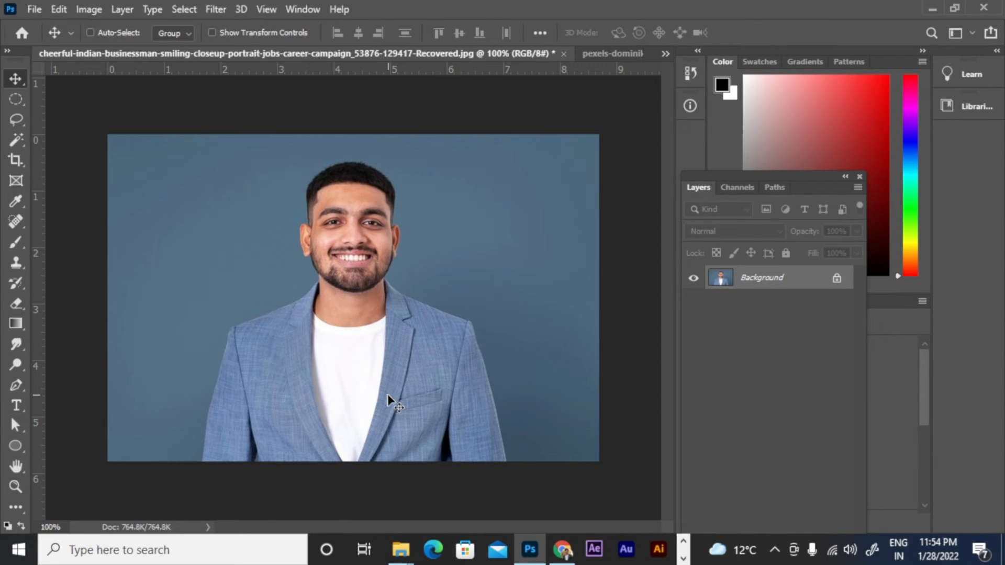
click(15, 159)
click(166, 34)
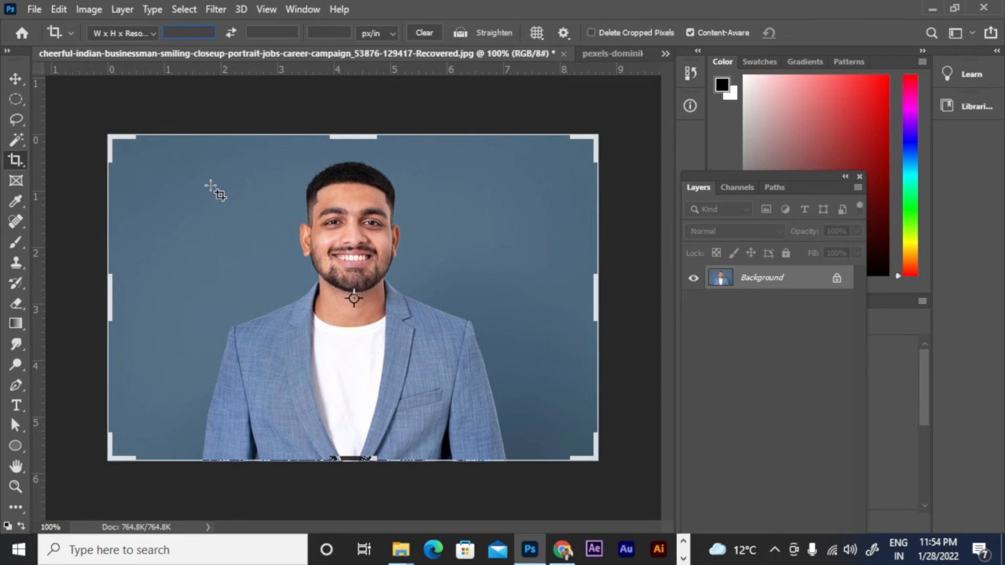
text(35mm)
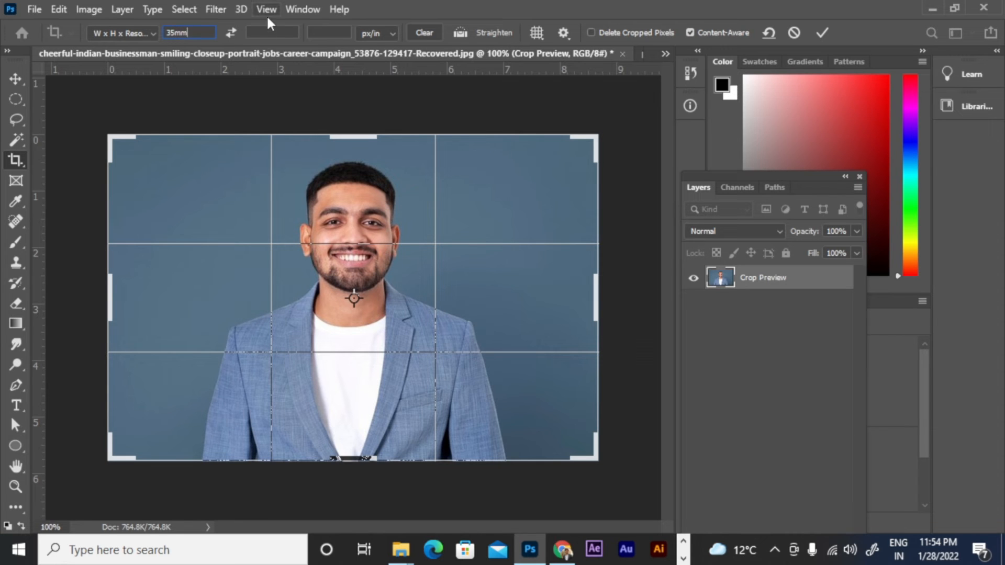
click(269, 34)
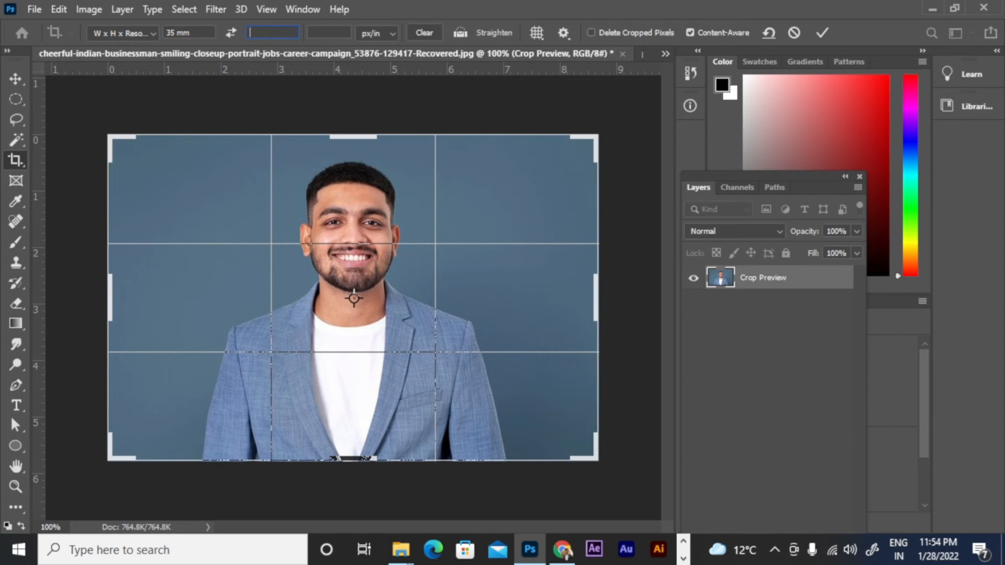
text(45mm)
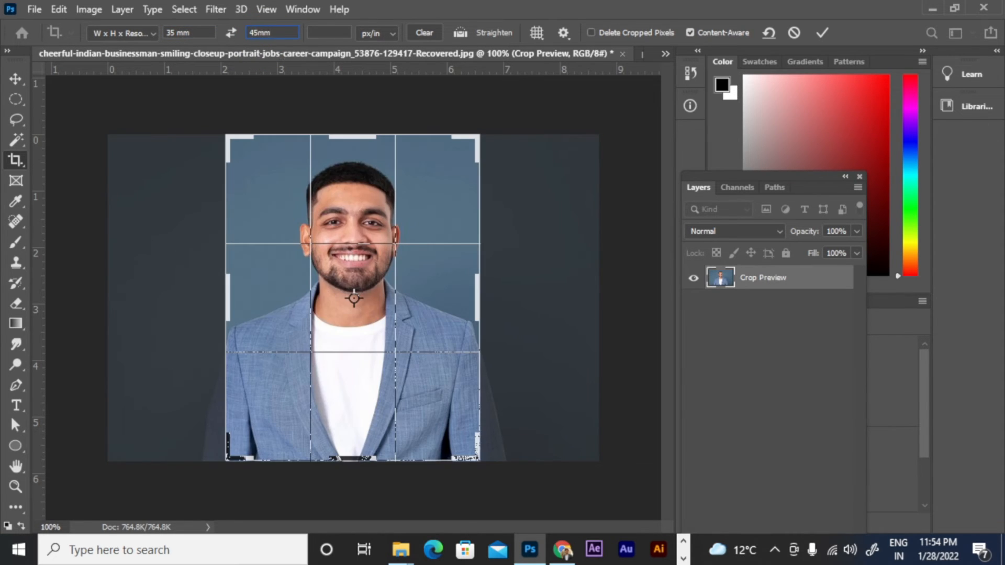
click(334, 28)
text(300)
- Apply the passport-size crop to the portrait, and undo it
click(819, 33)
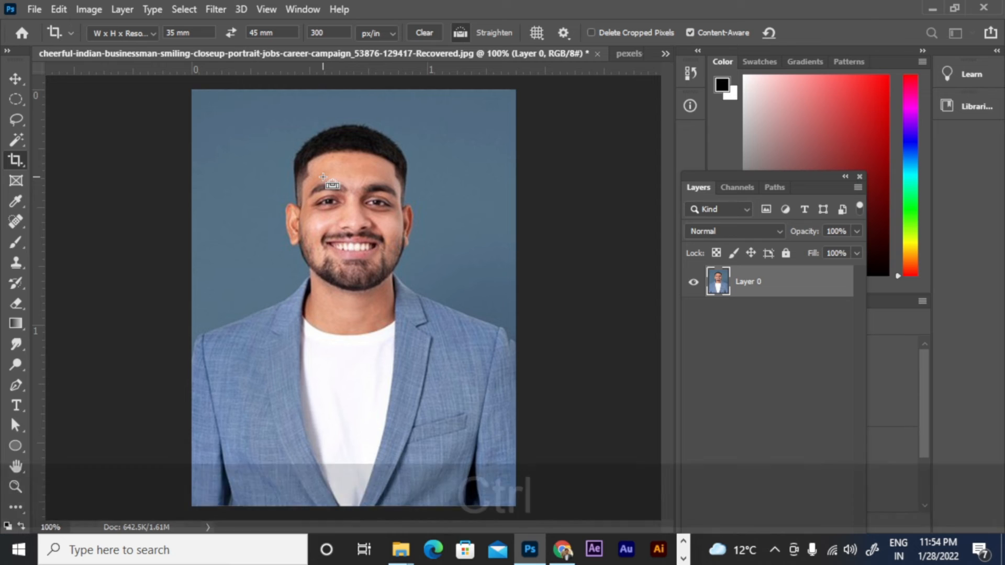
key(ctrl+KP_Subtract)
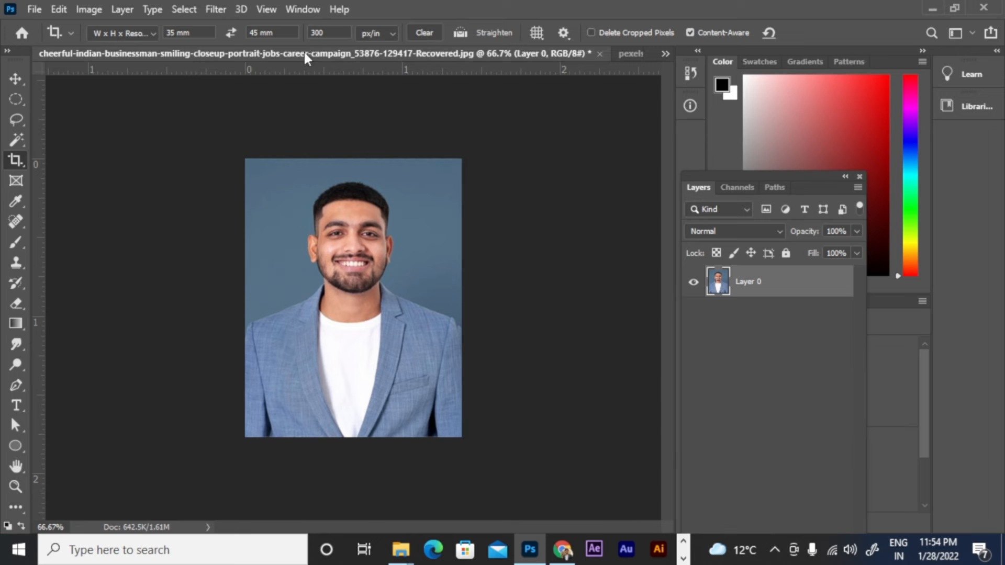
key(ctrl+z)
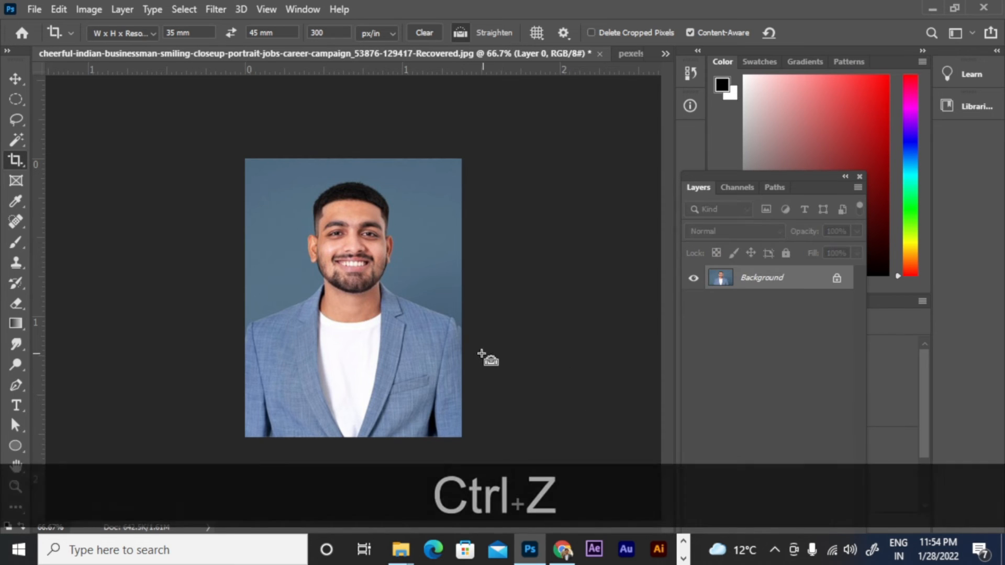
- Switch to the landscape photo and clear the crop width, height and resolution so the crop frame covers the whole image
key(ctrl+Tab)
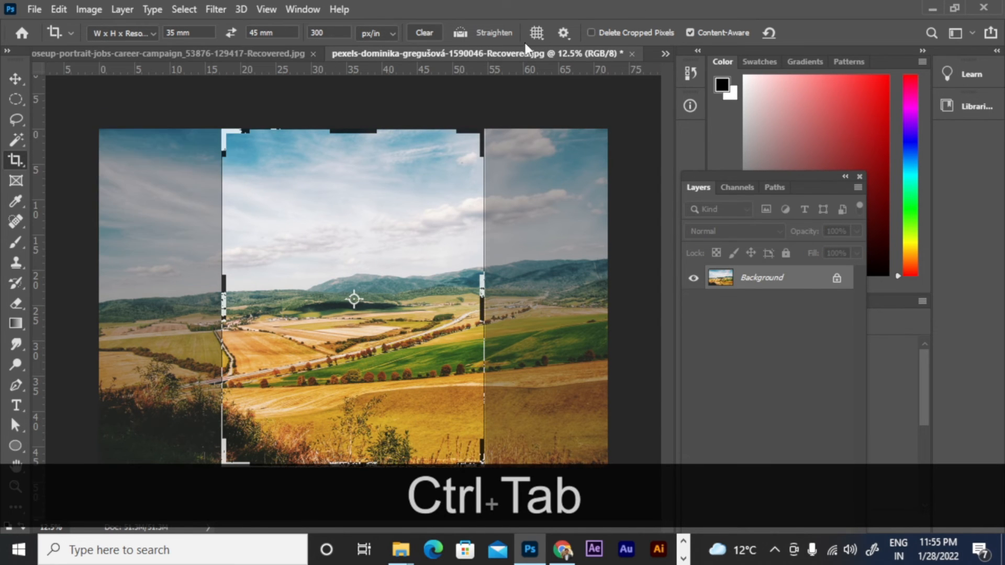
click(16, 79)
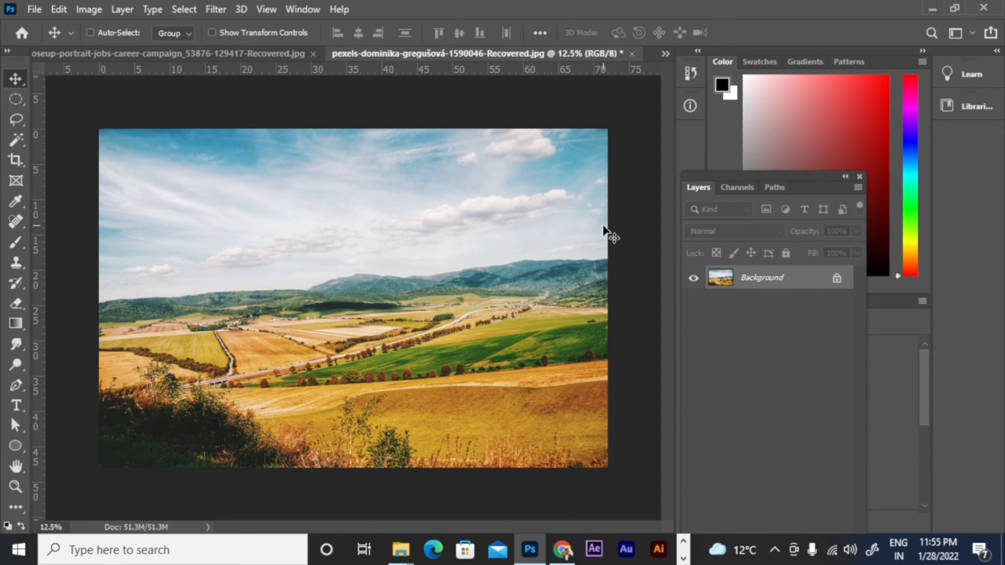
click(14, 164)
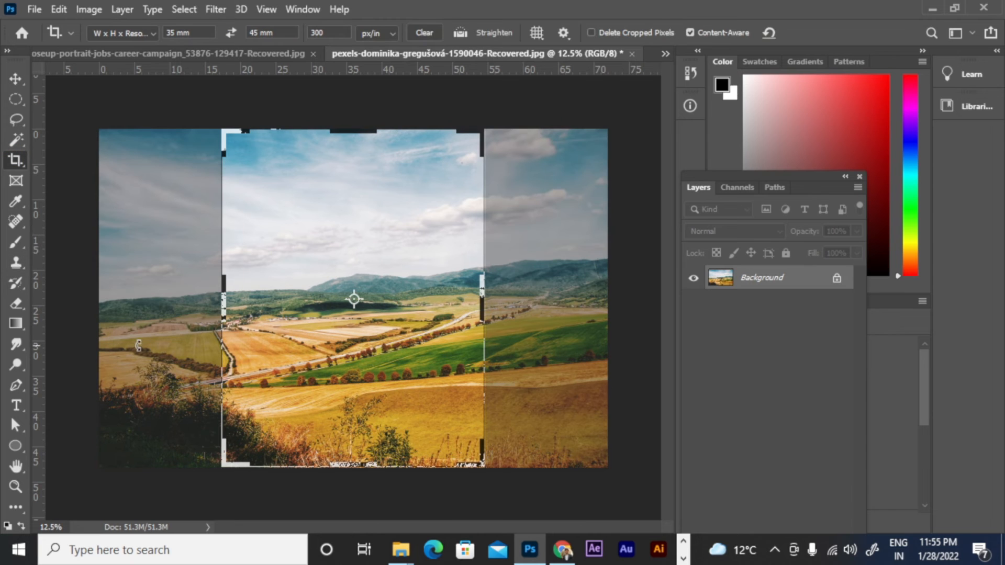
click(426, 33)
click(13, 77)
click(14, 161)
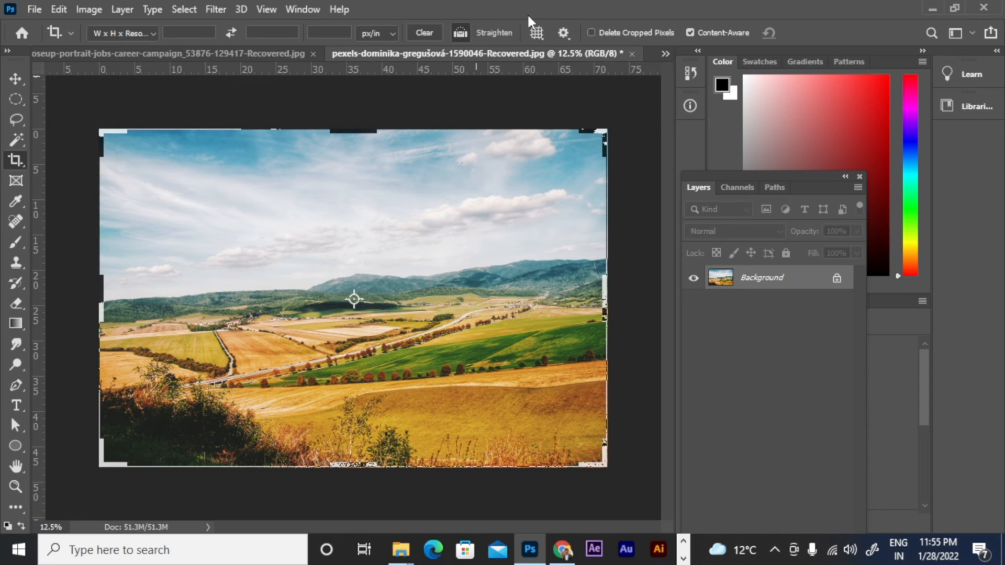
- Straighten the landscape photo along the slope of the distant hills, apply the content-aware crop, and undo it
click(462, 32)
drag(183, 293, 583, 250)
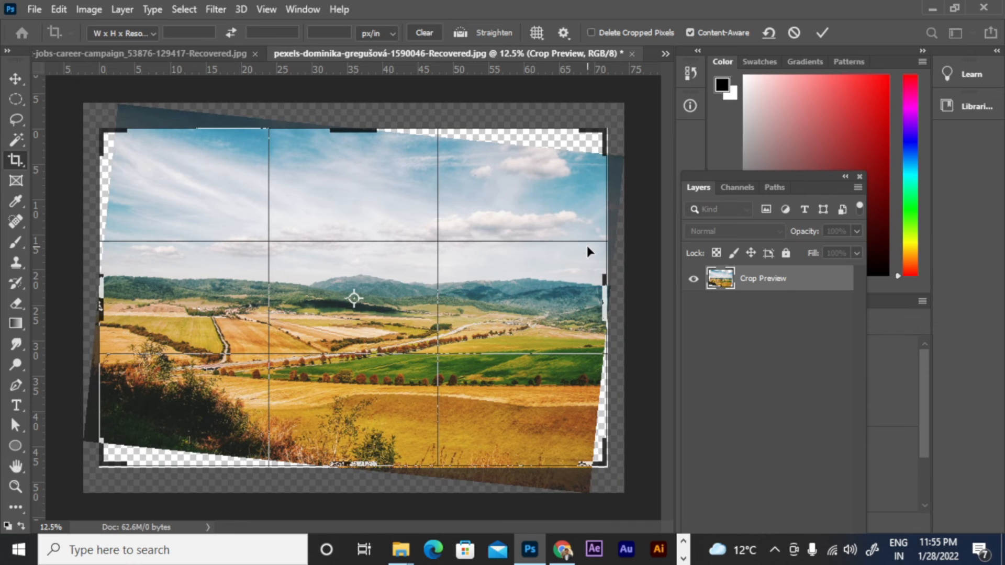
key(Return)
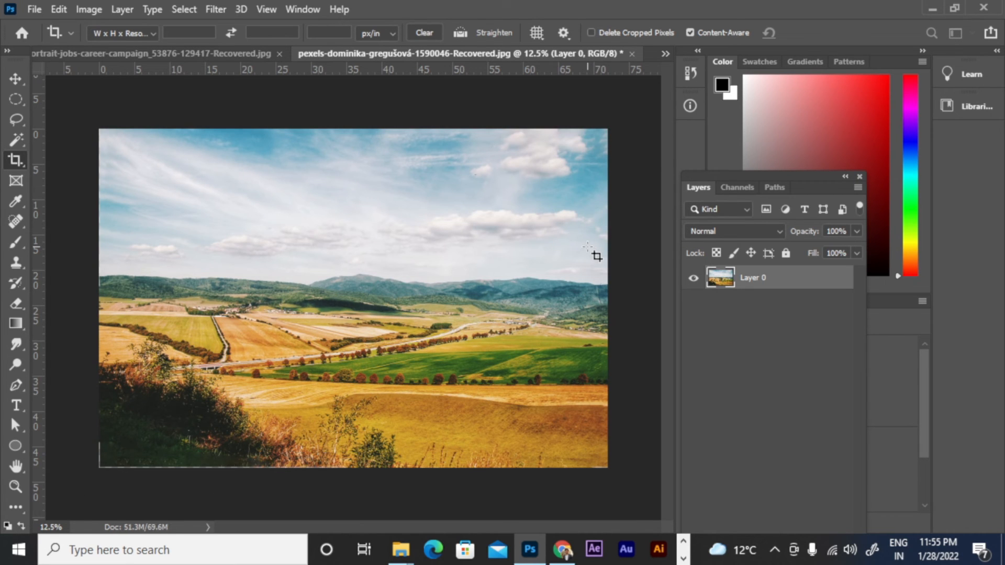
key(ctrl+z)
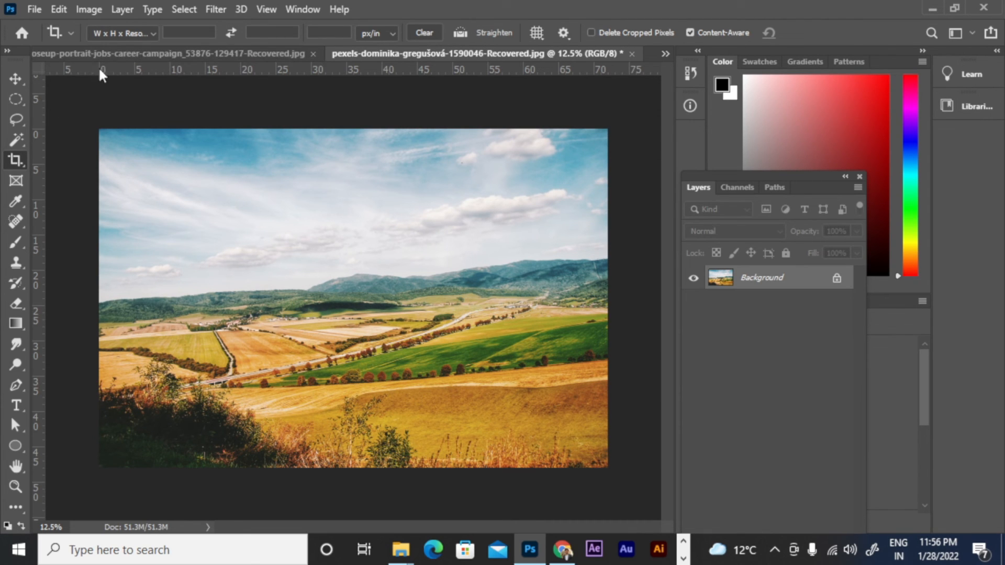
- Switch to the open-book photo and activate the Perspective Crop Tool
click(86, 52)
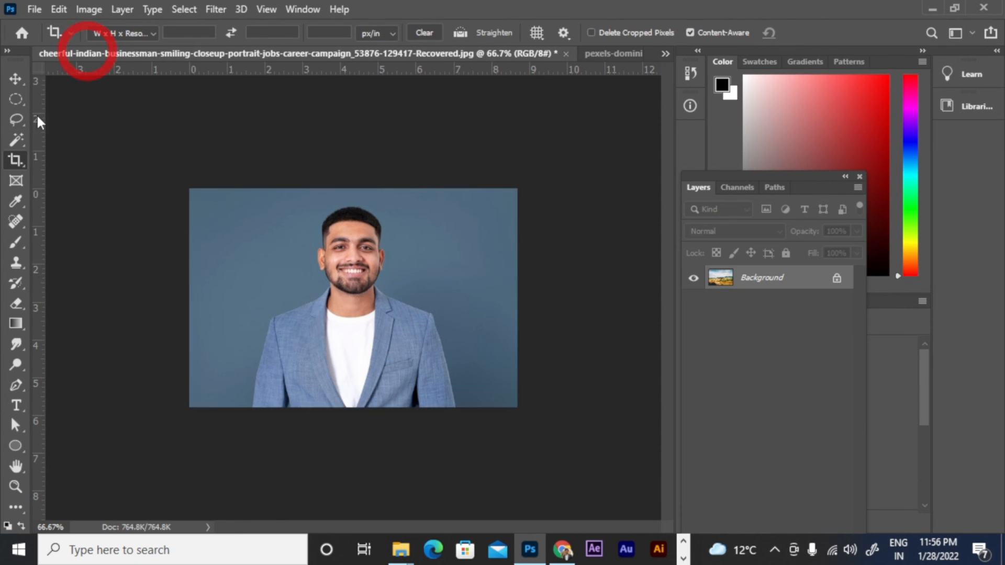
key(ctrl+Tab)
key(ctrl+Tab)
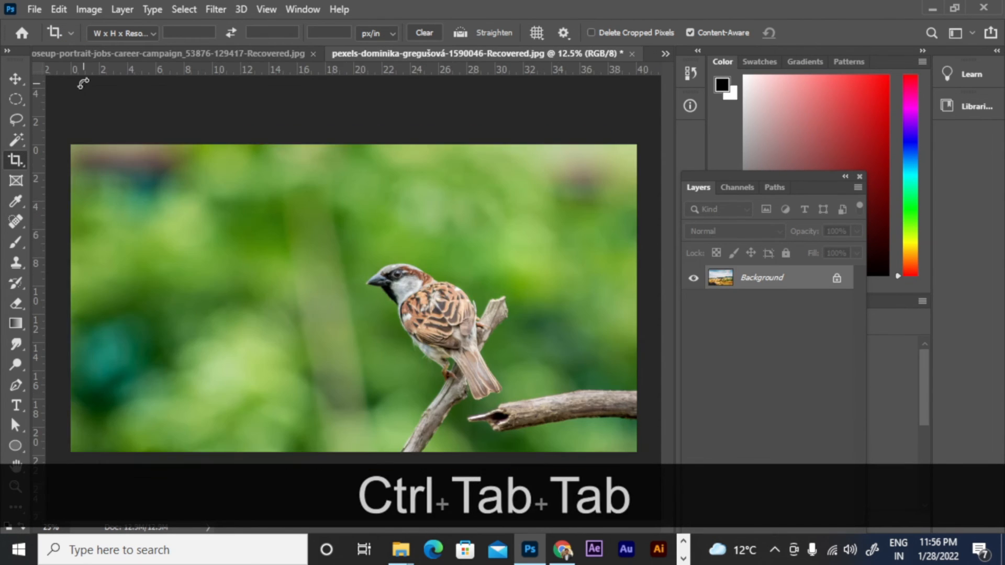
key(ctrl+Tab)
key(ctrl+Tab)
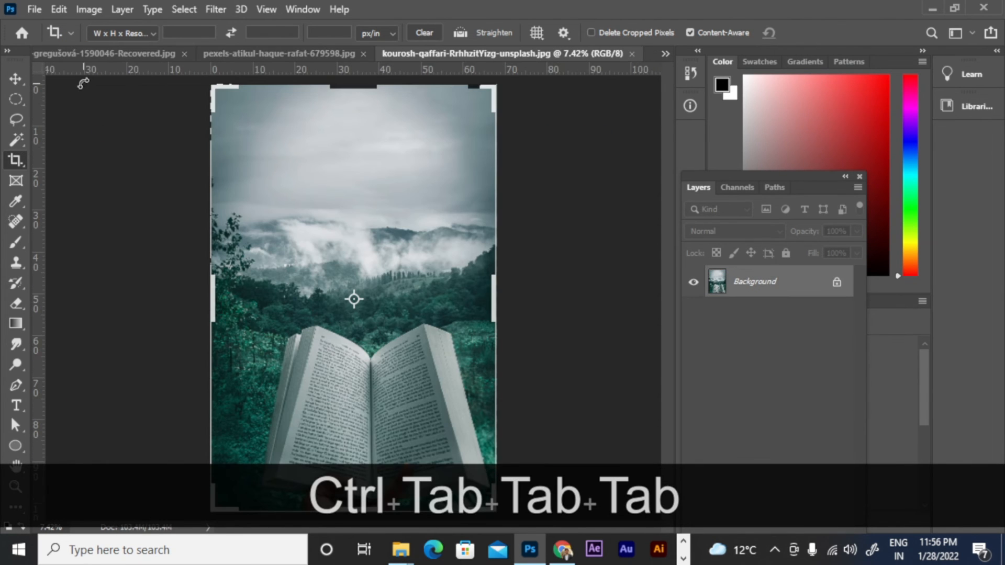
right_click(18, 162)
click(99, 177)
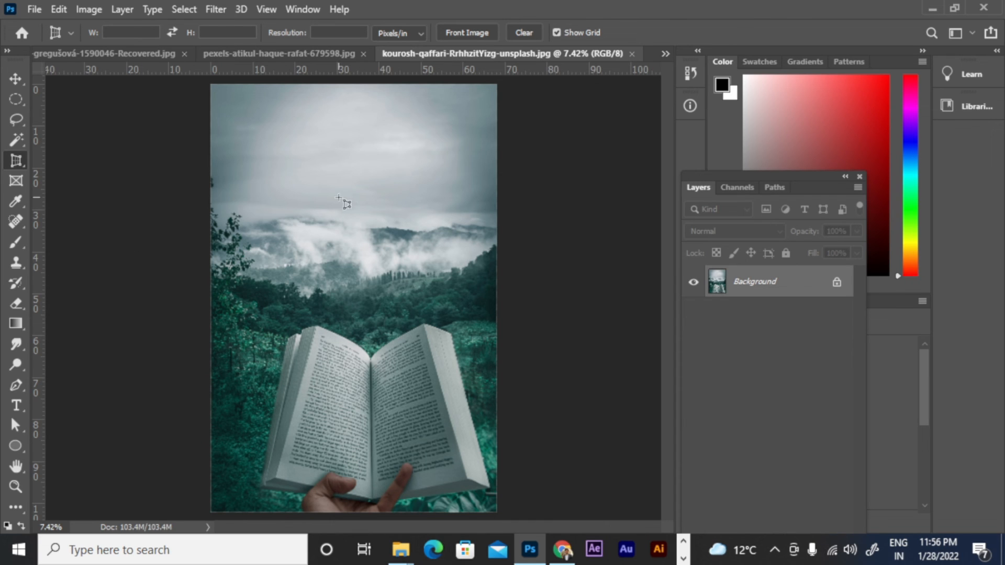
- Perspective-crop the book's left page by marking its four corners, view the result, and undo the crop
click(318, 327)
click(276, 477)
click(371, 498)
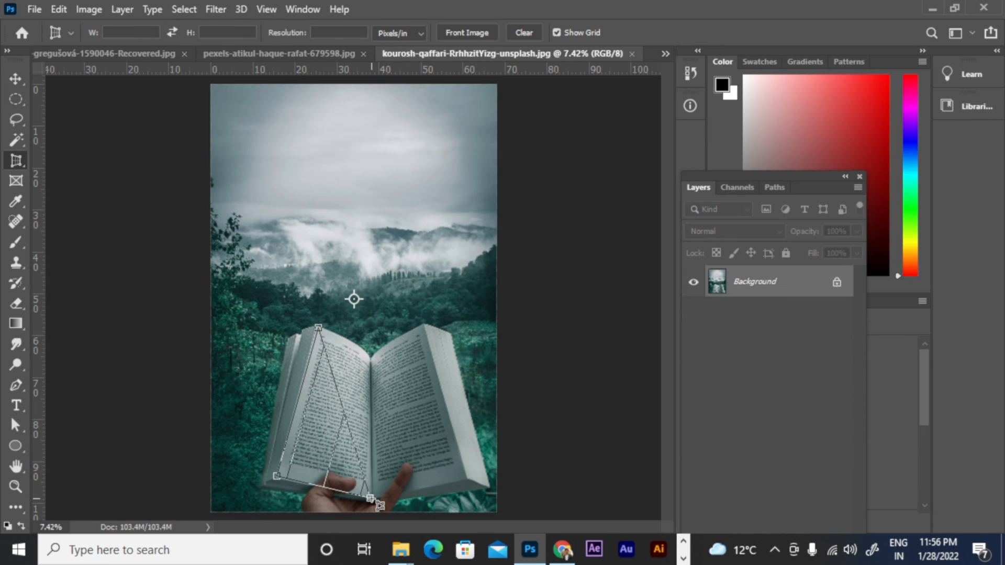
click(371, 355)
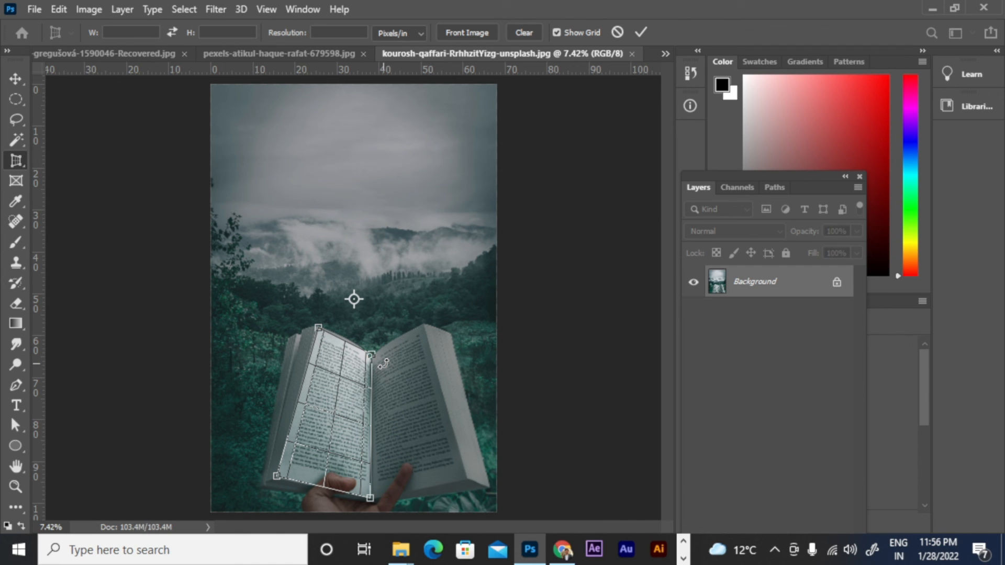
key(Return)
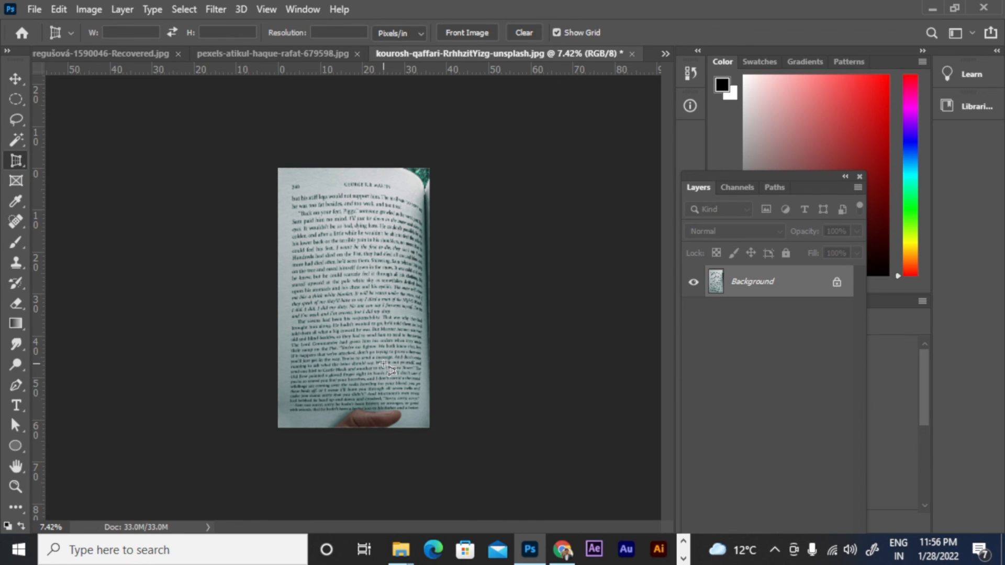
key(ctrl+KP_0)
key(ctrl+KP_Subtract)
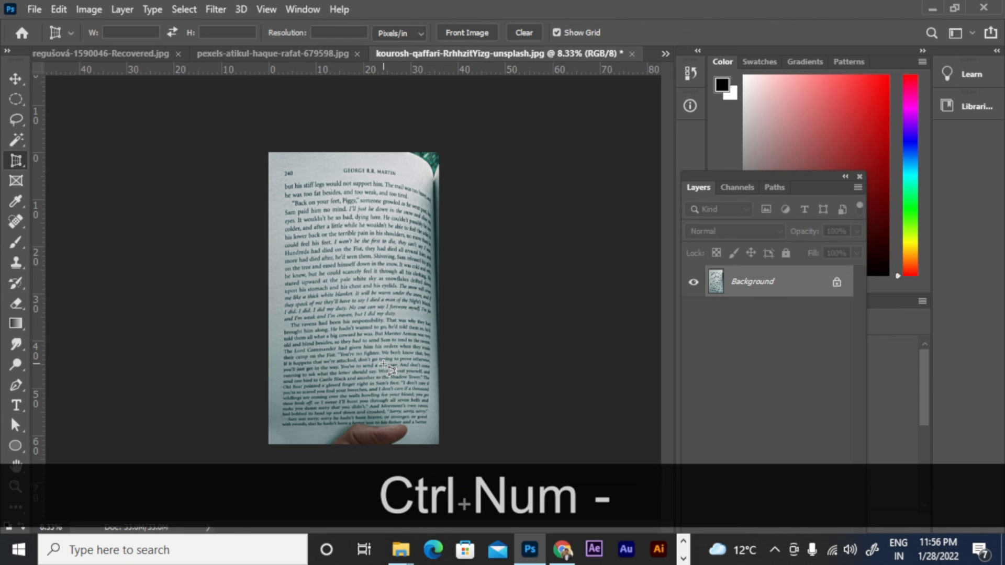
key(ctrl+z)
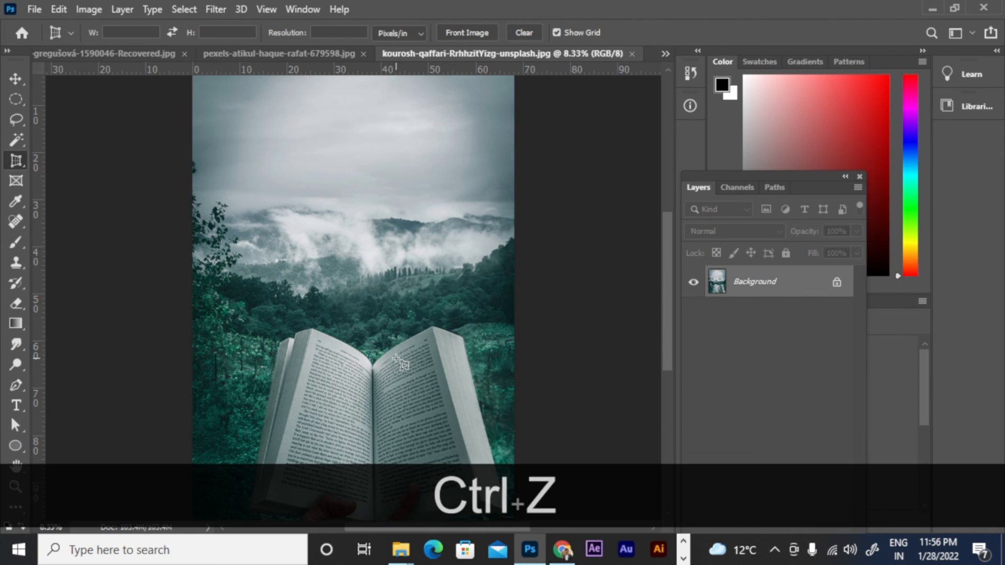
- Crop a rectangle around the book's left page with the regular Crop Tool for comparison, and undo it
right_click(13, 166)
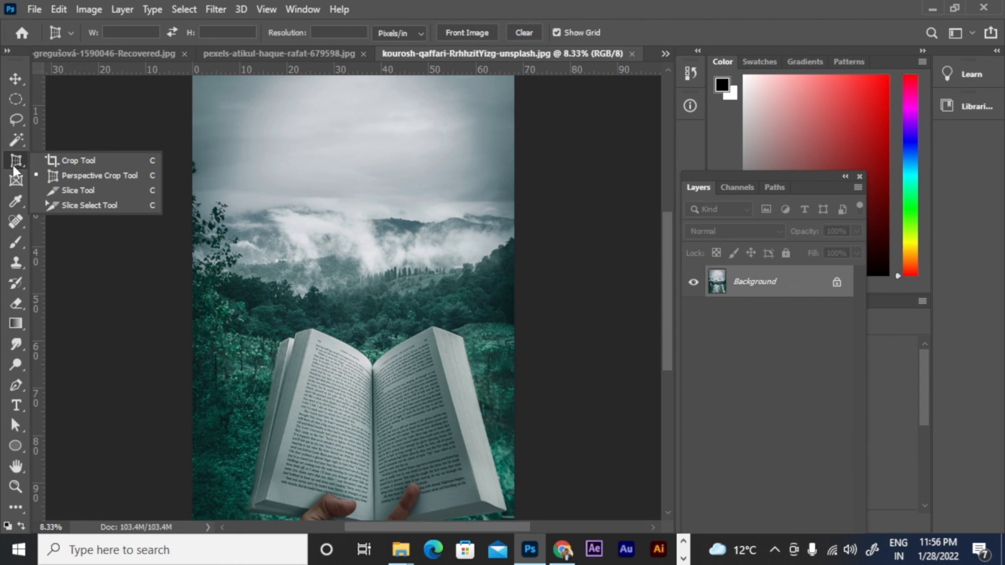
click(95, 161)
drag(276, 327, 390, 517)
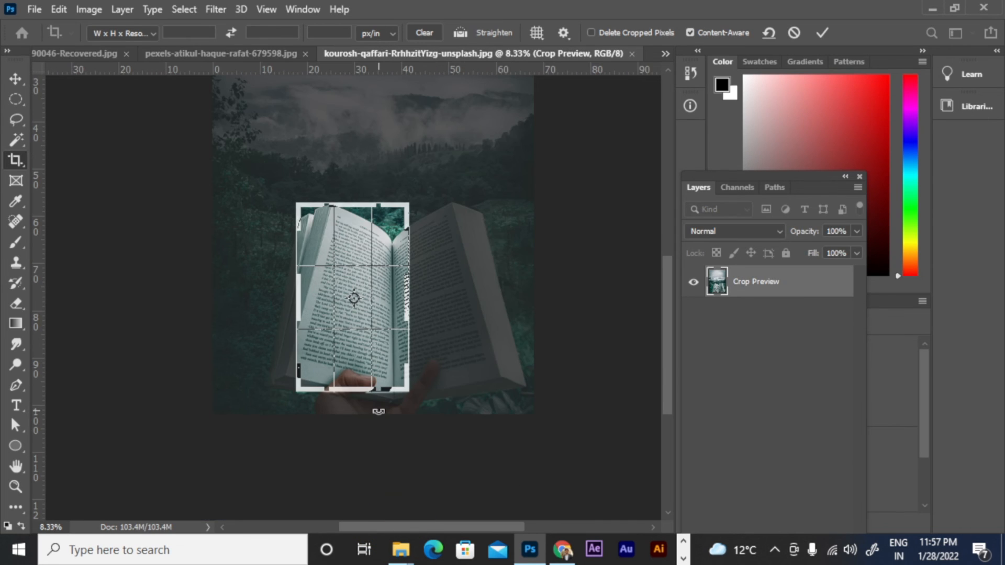
key(Return)
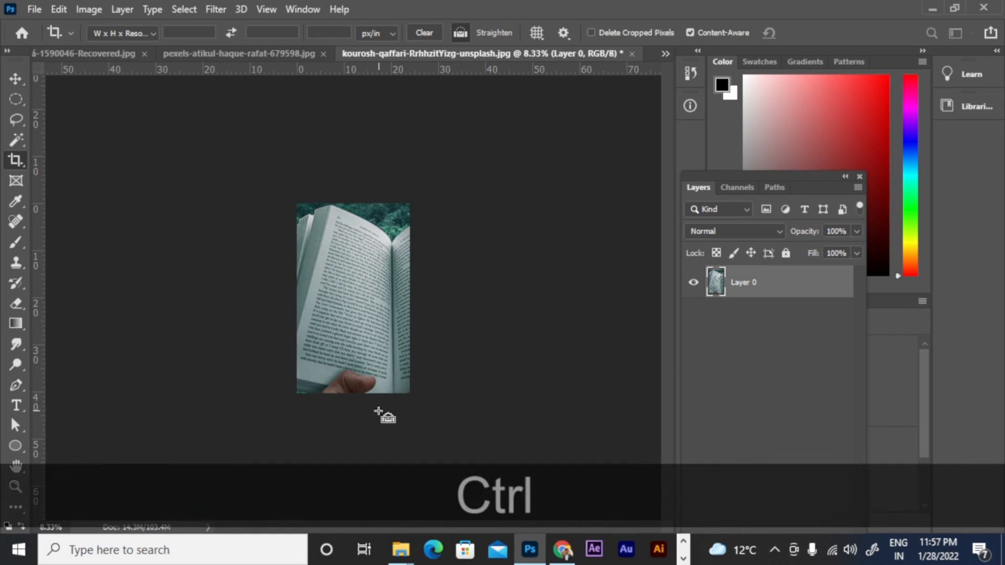
key(ctrl+z)
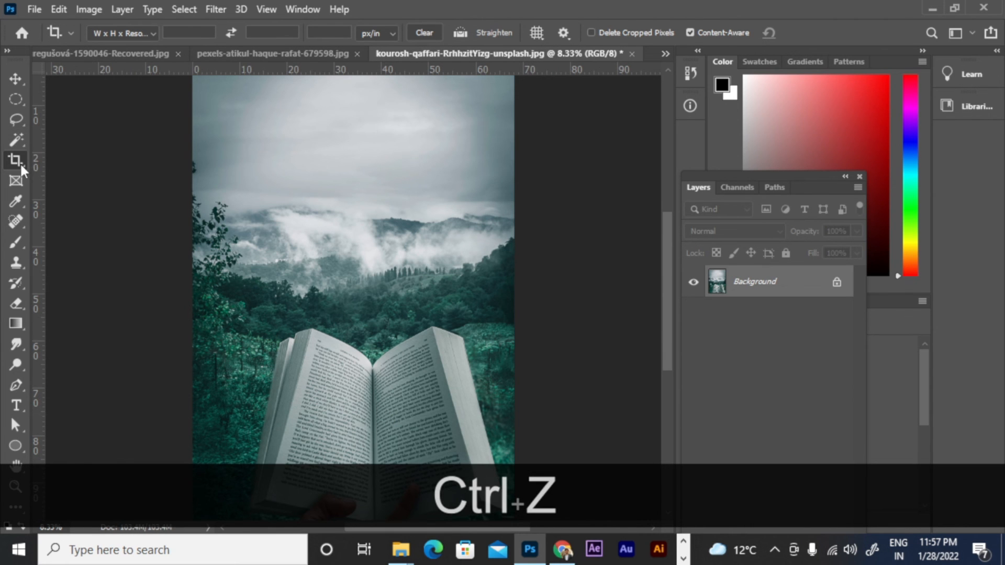
- Mark the four corners of the book's left page with the Perspective Crop Tool and apply the crop
right_click(20, 163)
click(52, 180)
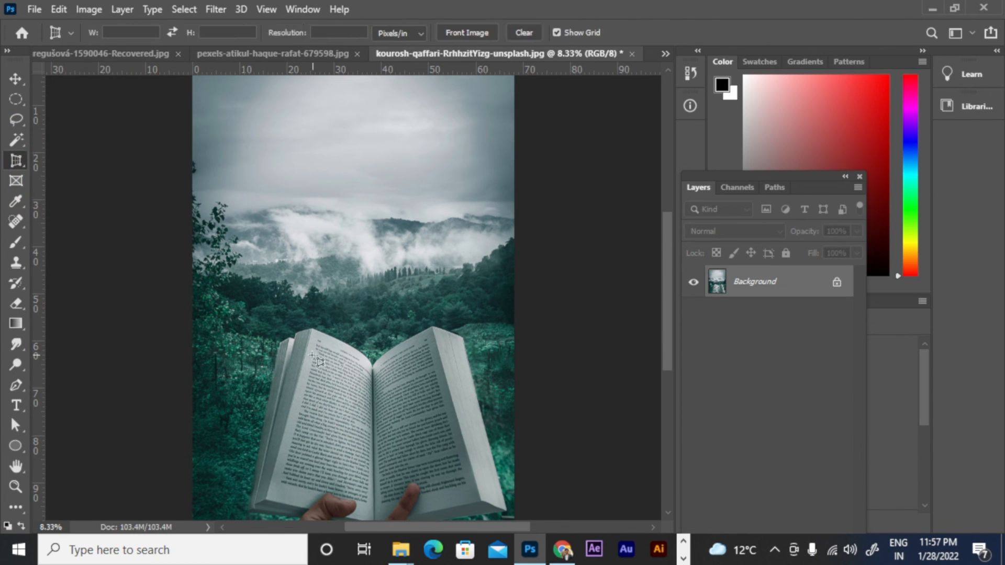
click(312, 327)
click(265, 500)
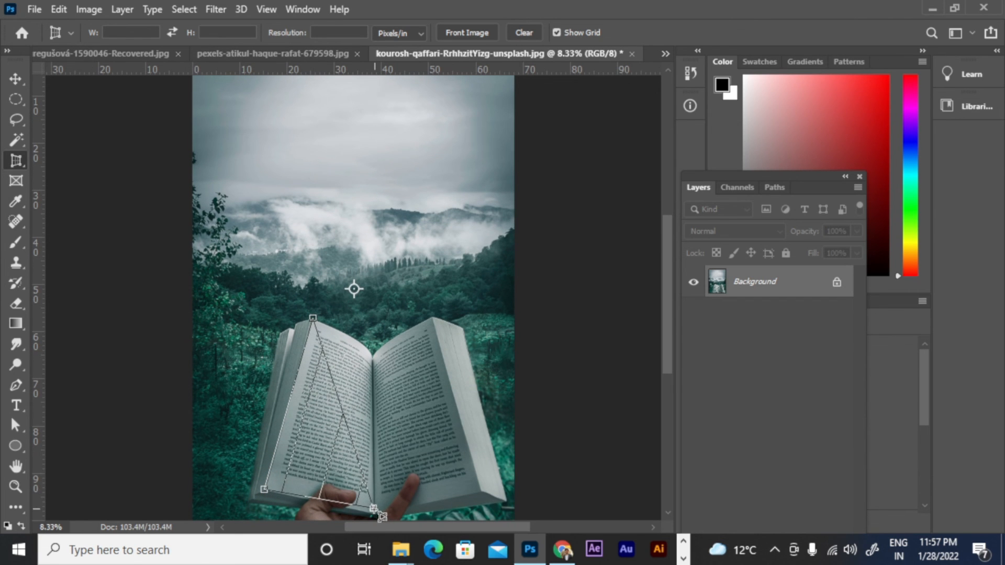
click(373, 511)
click(372, 352)
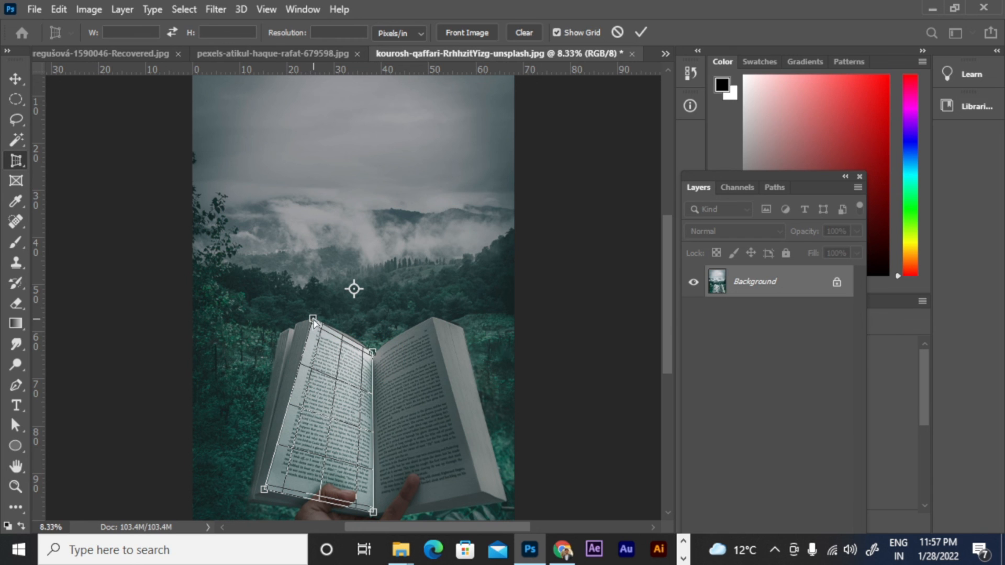
key(Return)
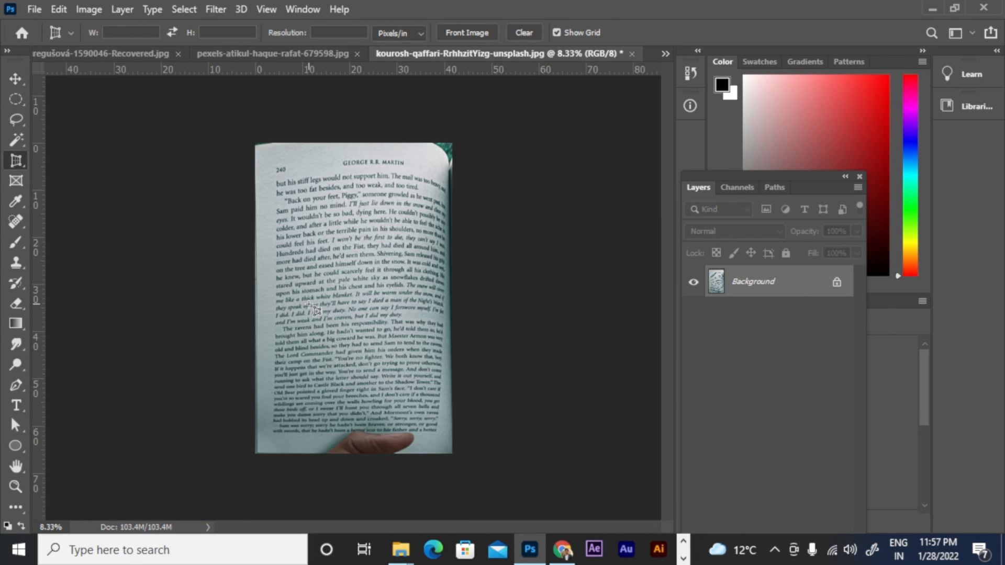
key(ctrl+KP_0)
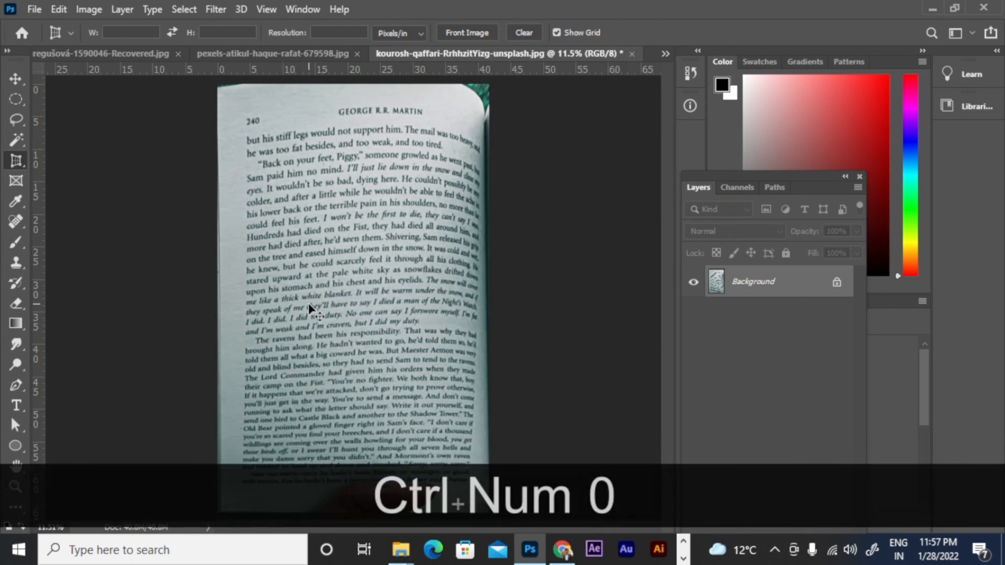
key(ctrl+KP_Subtract)
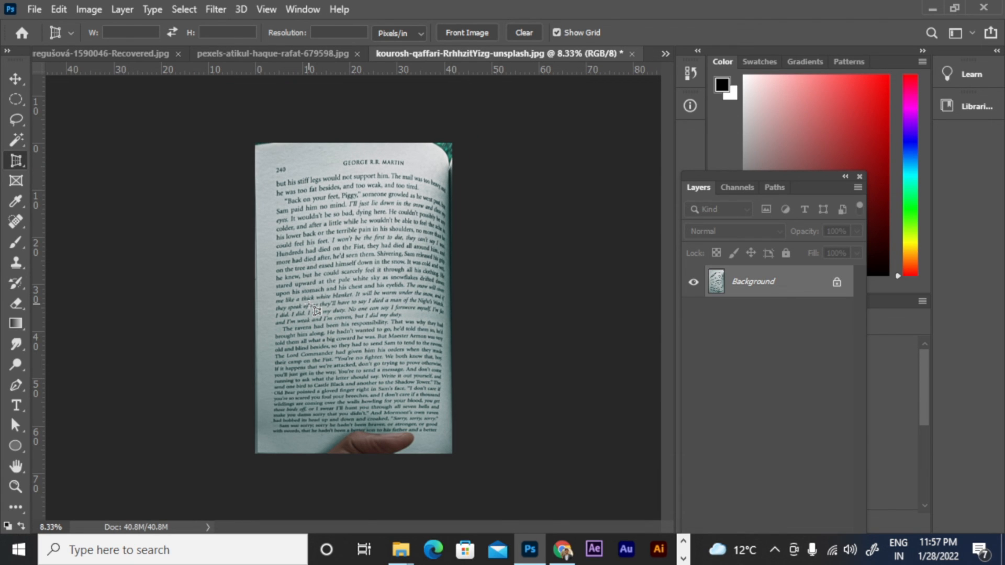
- Switch to the Move Tool and close the book and sparrow photos without saving
key(v)
key(ctrl+w)
click(501, 220)
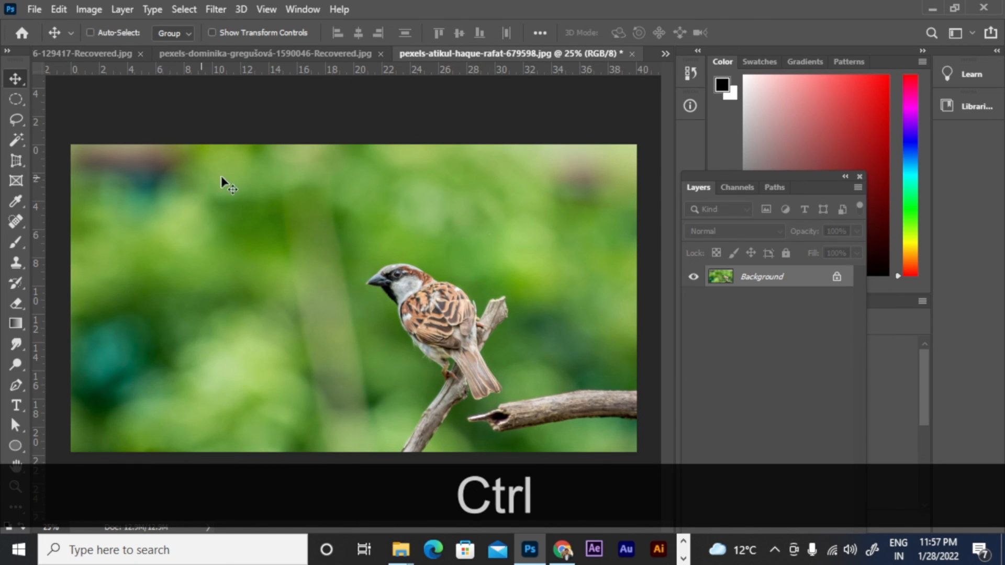
key(ctrl+w)
click(509, 218)
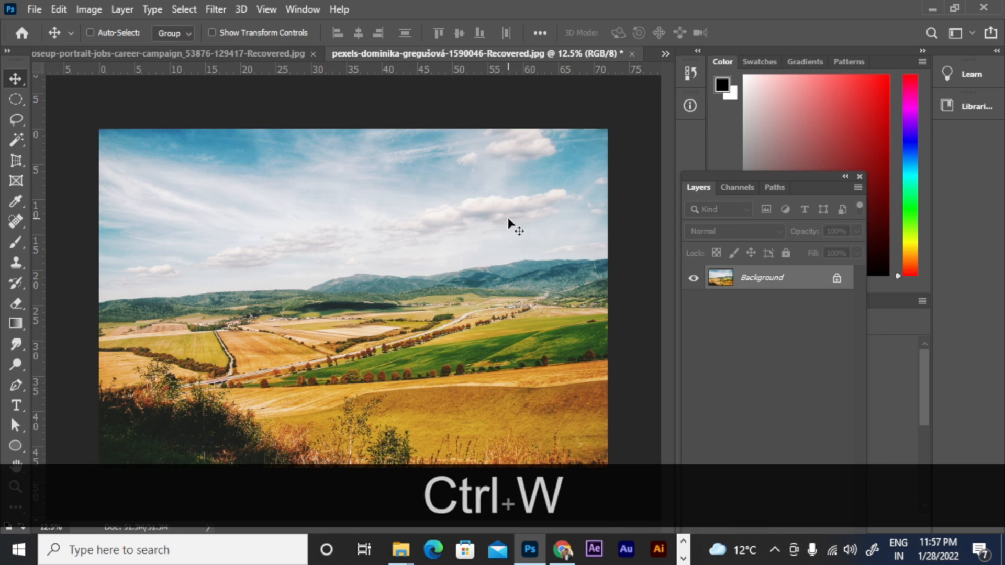